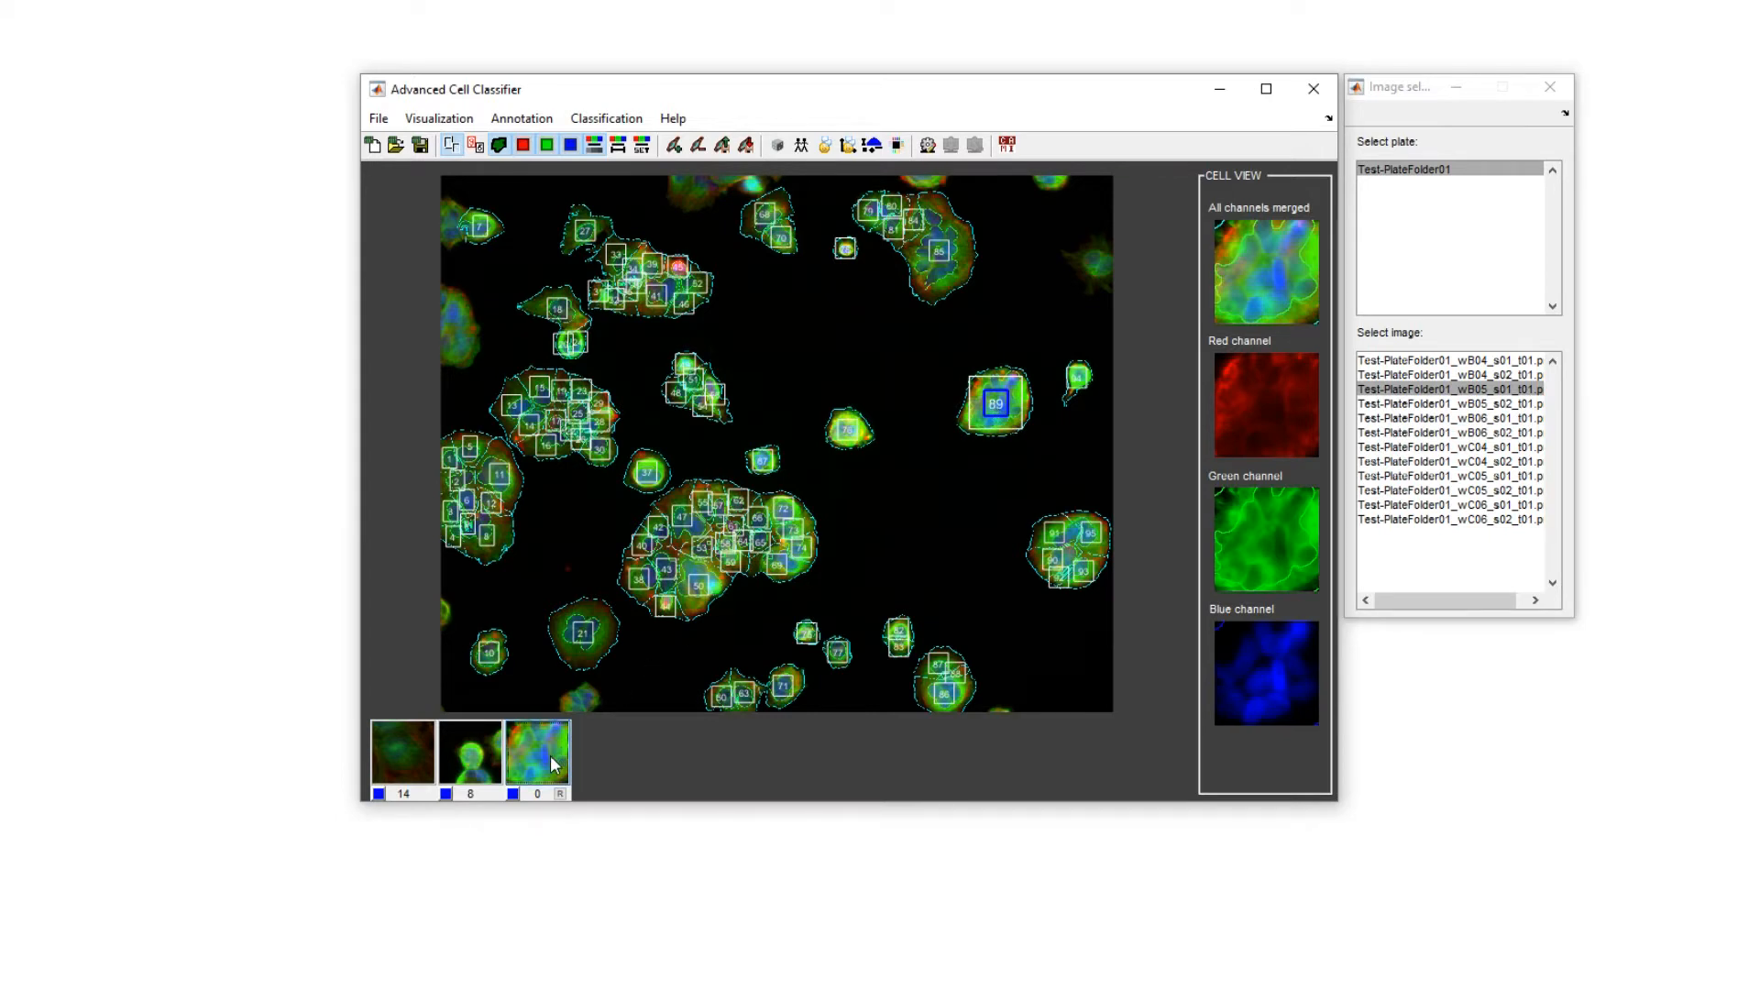
# Add cells of image wB05_s01 to the regression class, placing cell 89 at about (0.87, 0.90) and the next at about (0.72, 0.91).
pyautogui.click(553, 763)
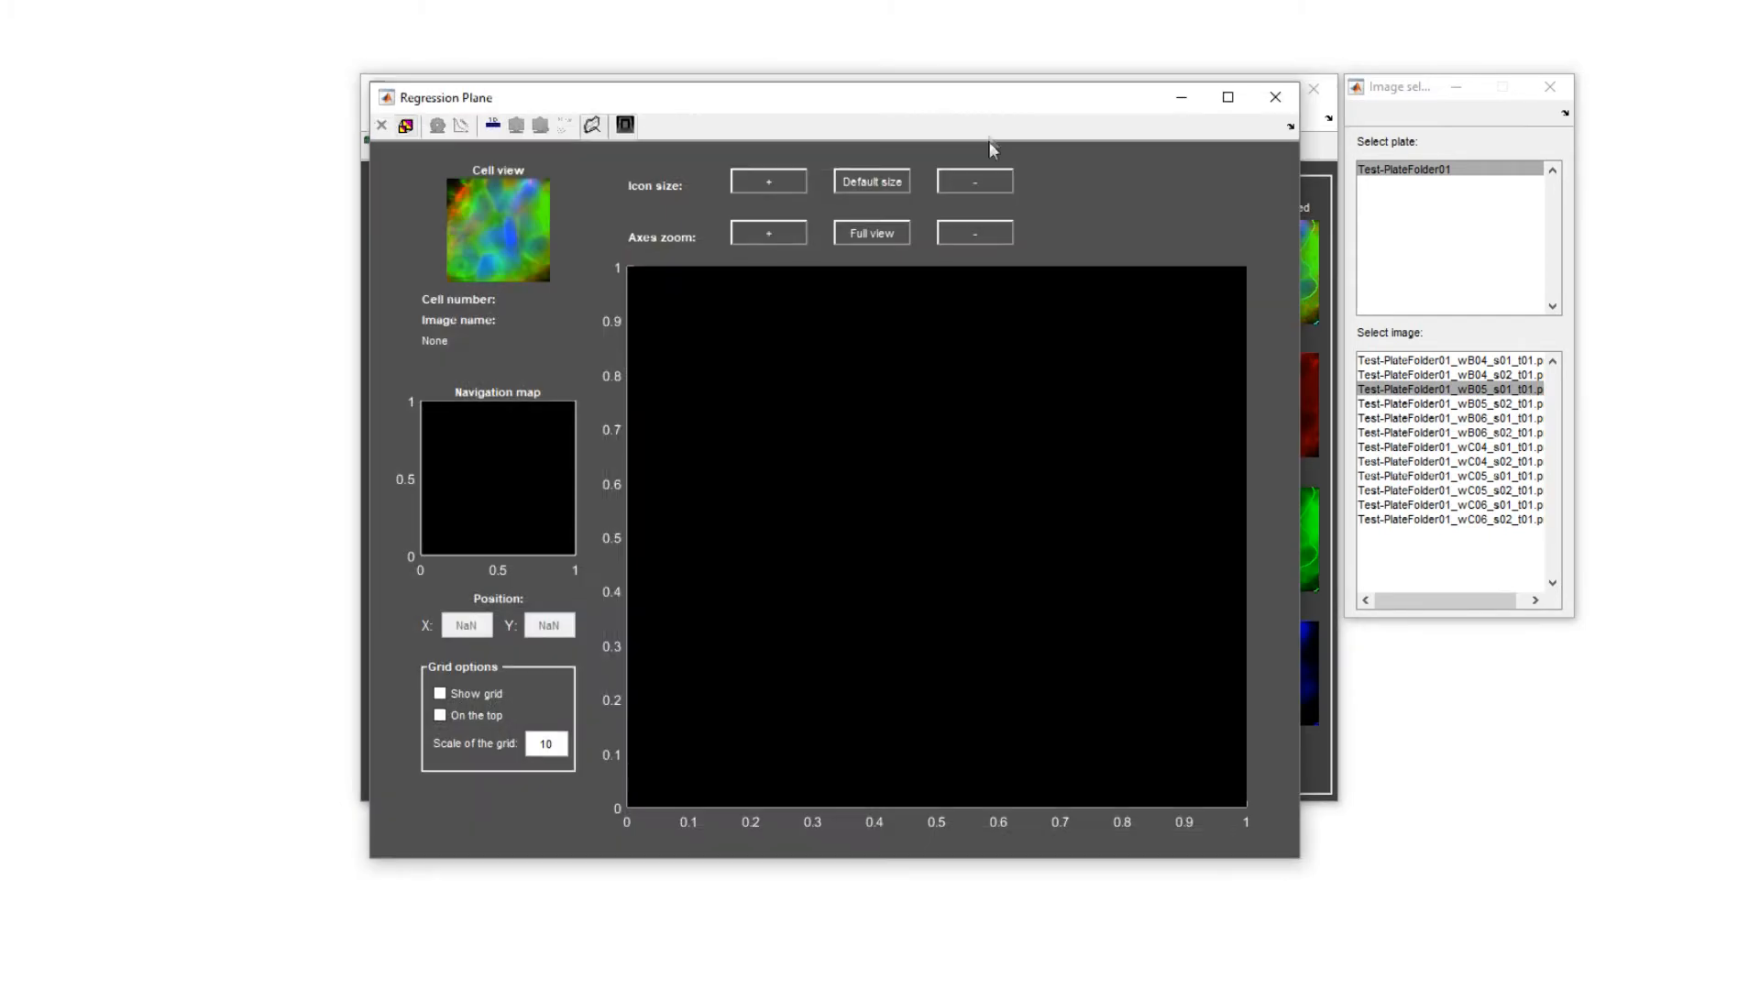
pyautogui.click(1168, 321)
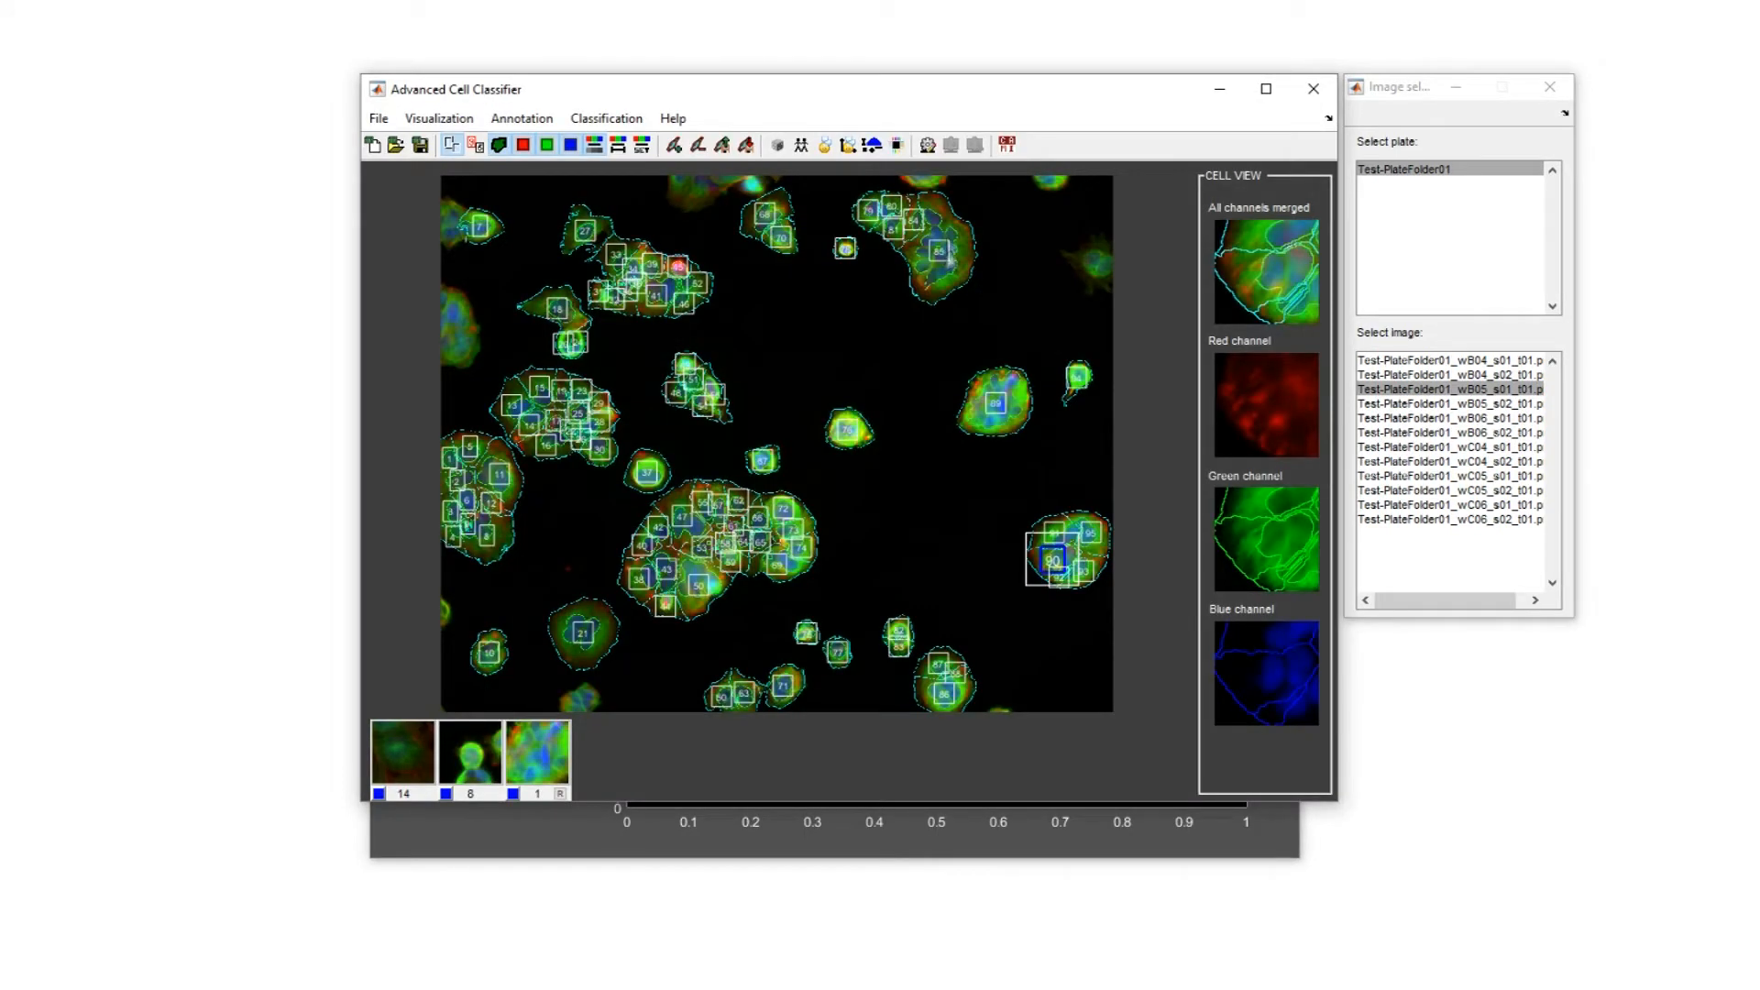
pyautogui.click(944, 251)
pyautogui.click(548, 745)
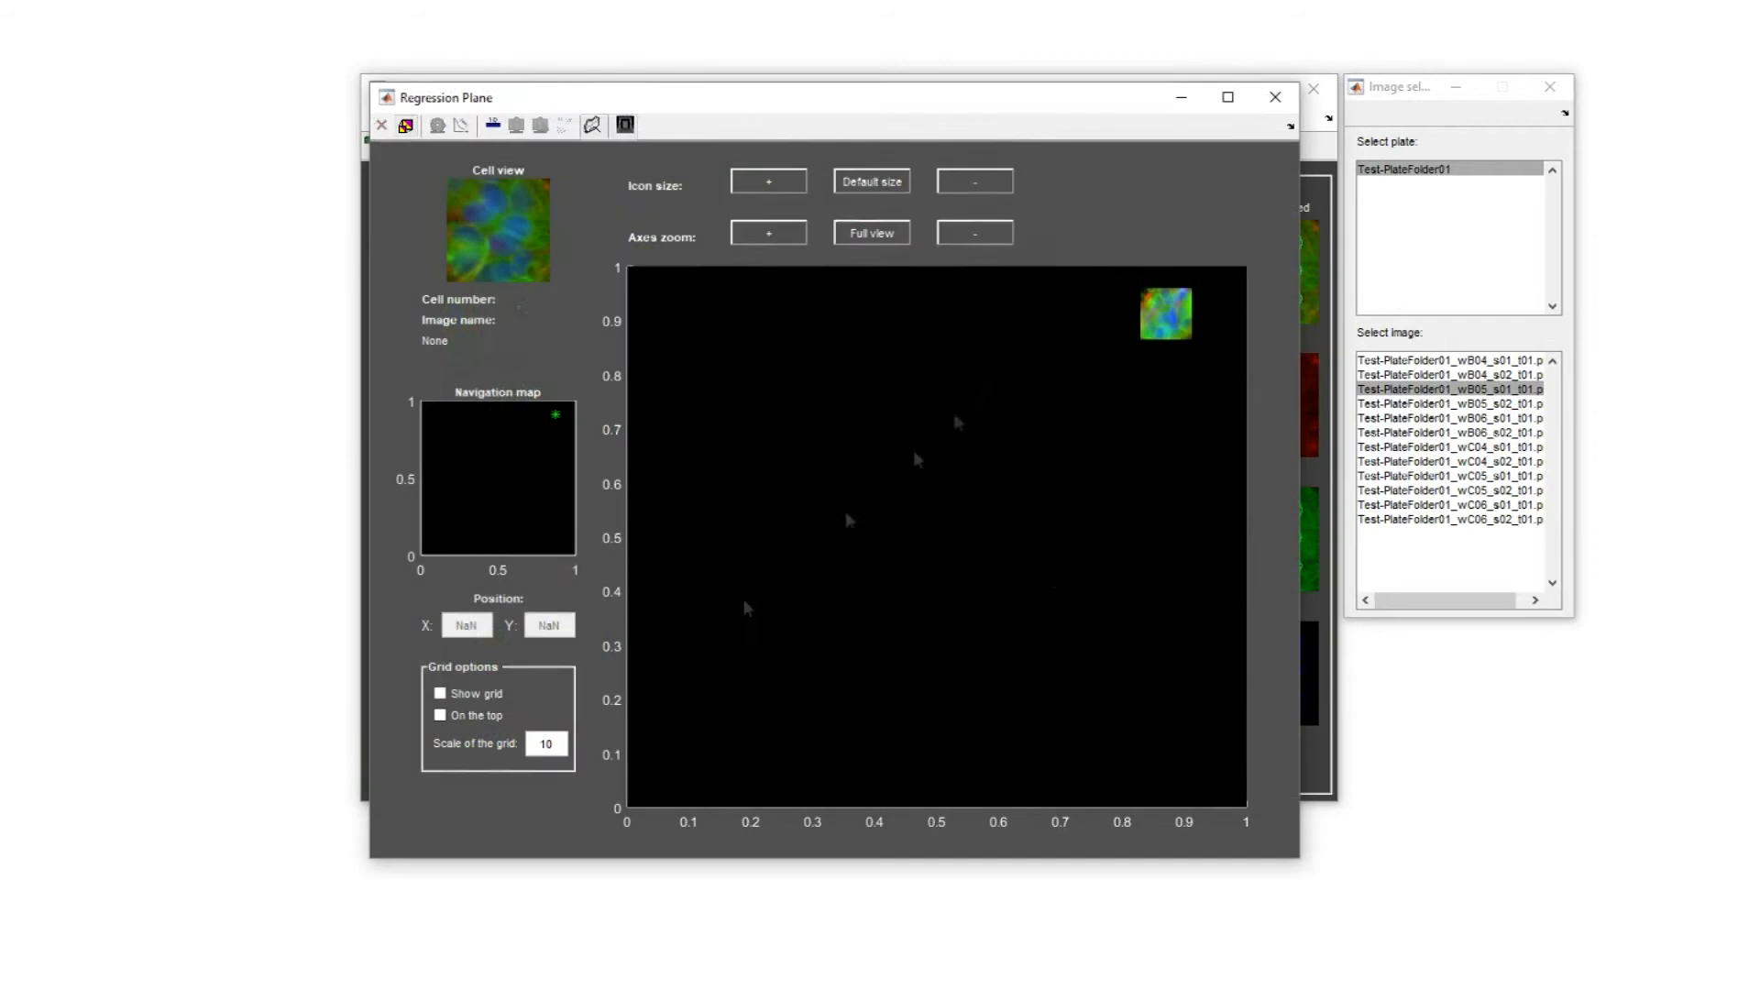
pyautogui.click(1073, 319)
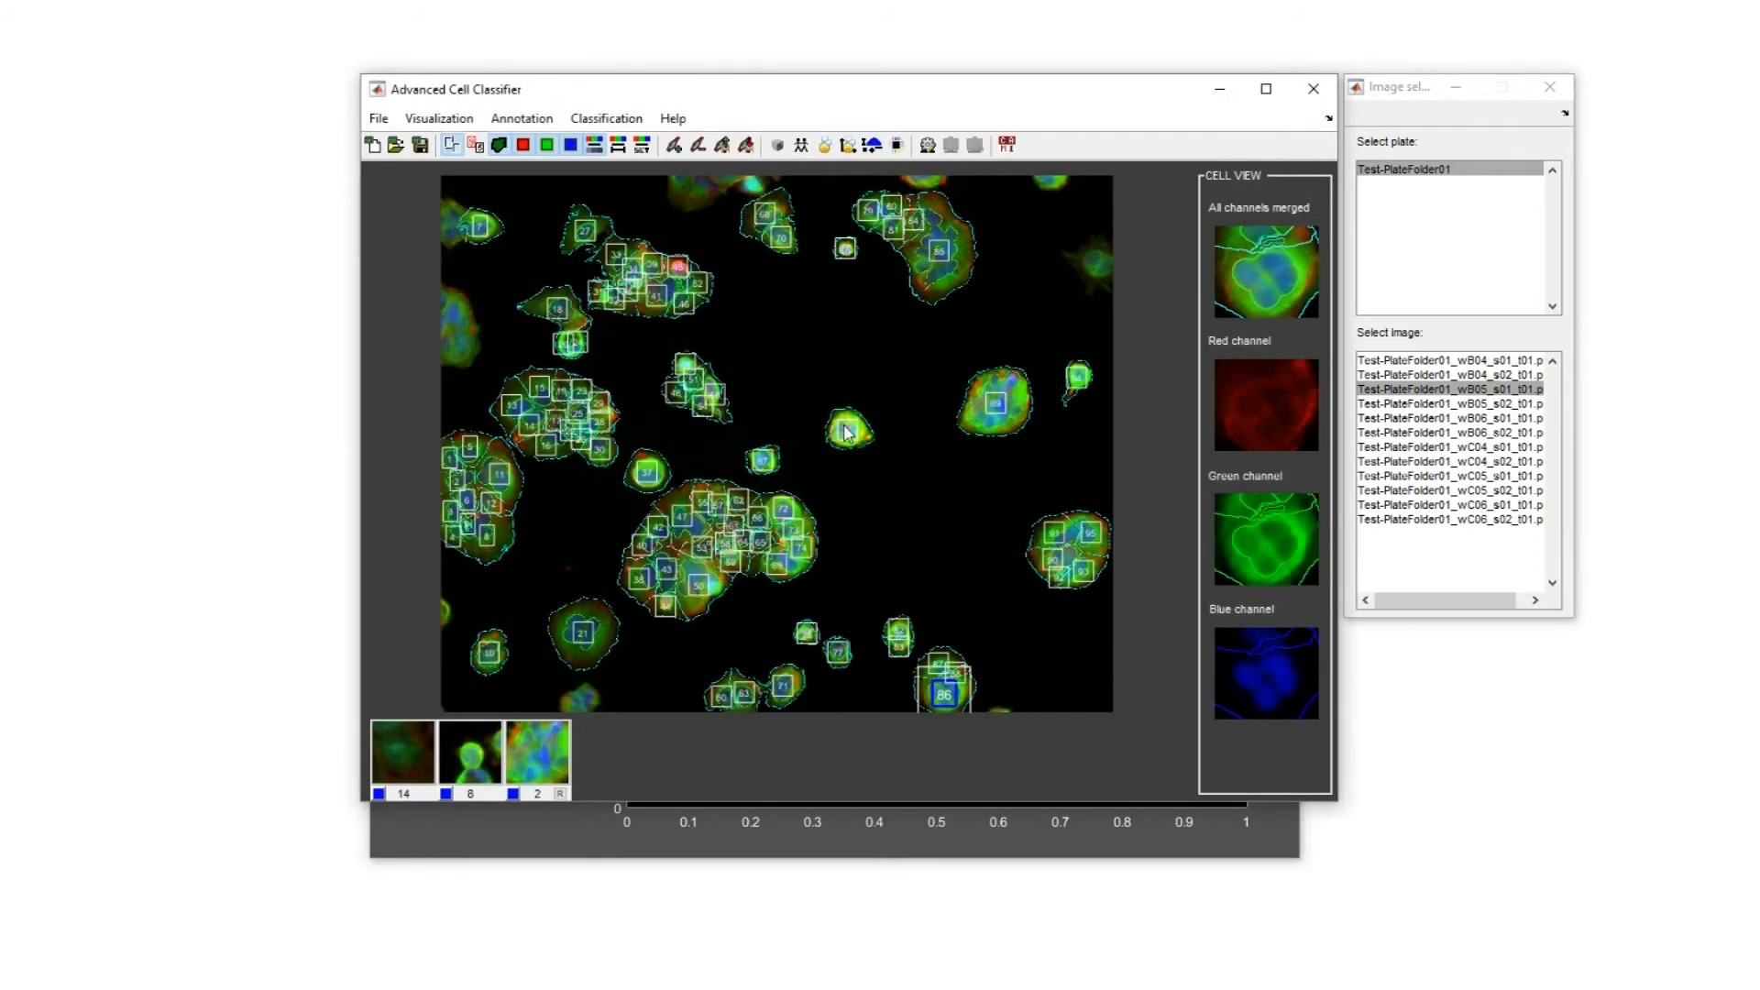
pyautogui.click(544, 767)
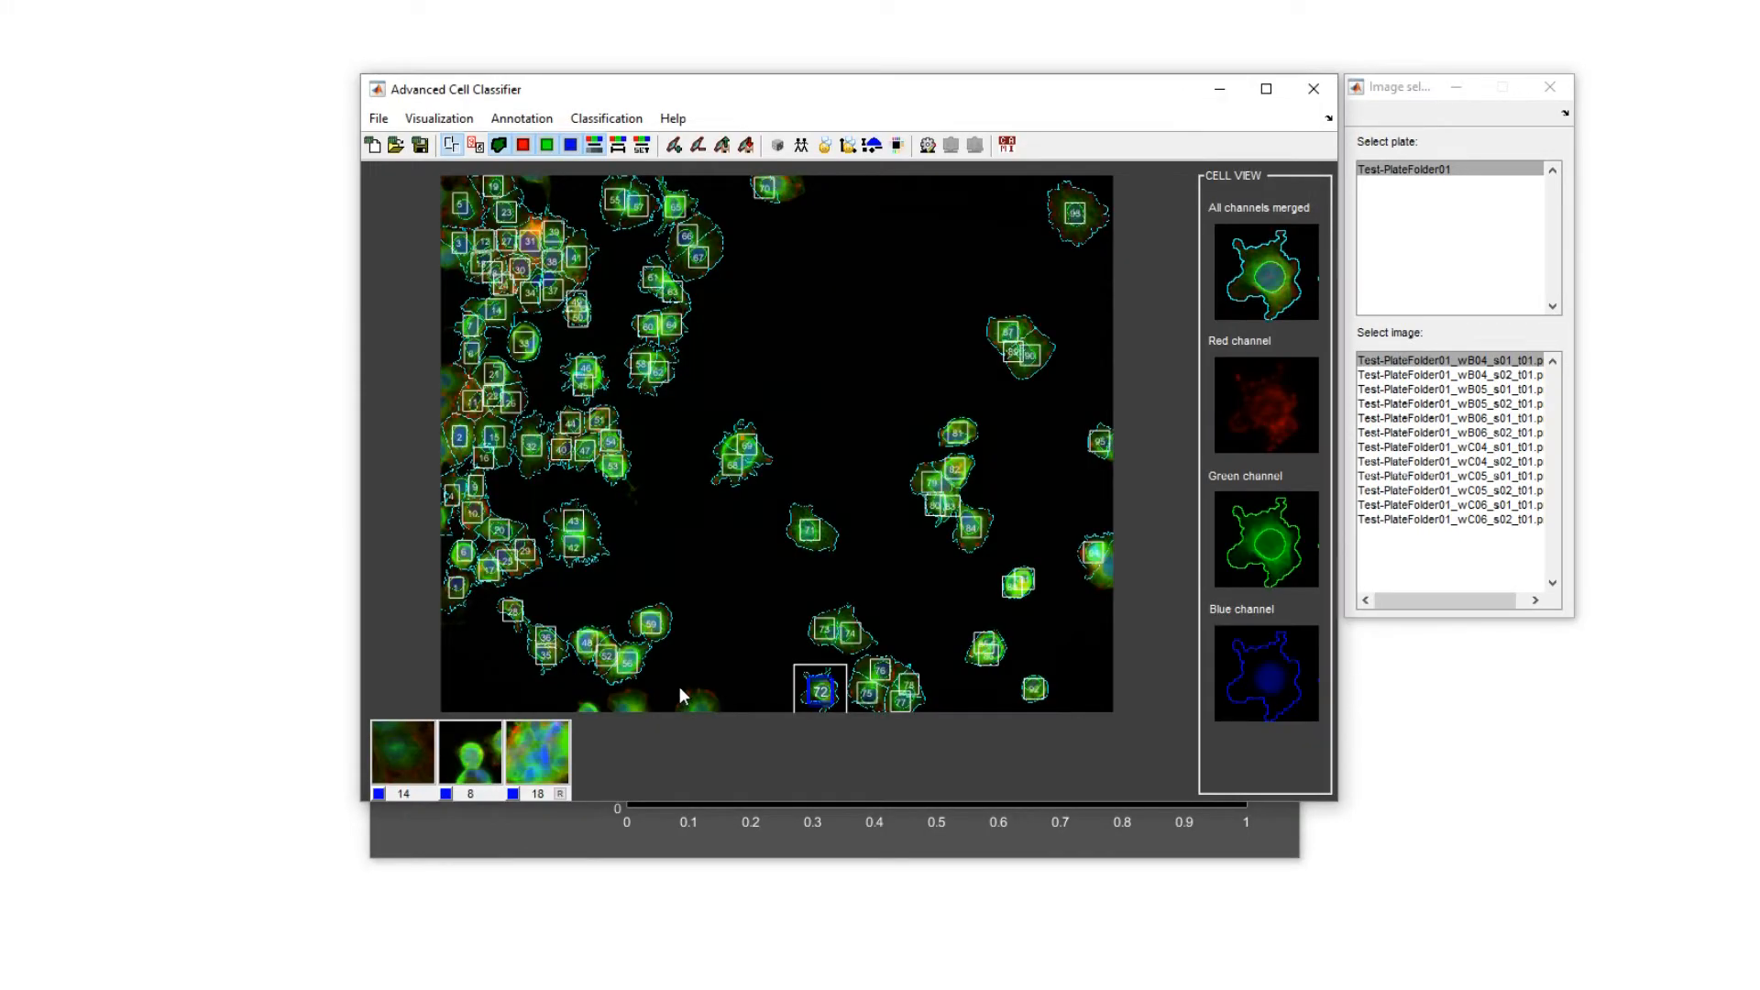
# Open the regression plane of the multinucleated class and move cell 32's icon to about X 0.71, Y 0.80.
pyautogui.click(560, 794)
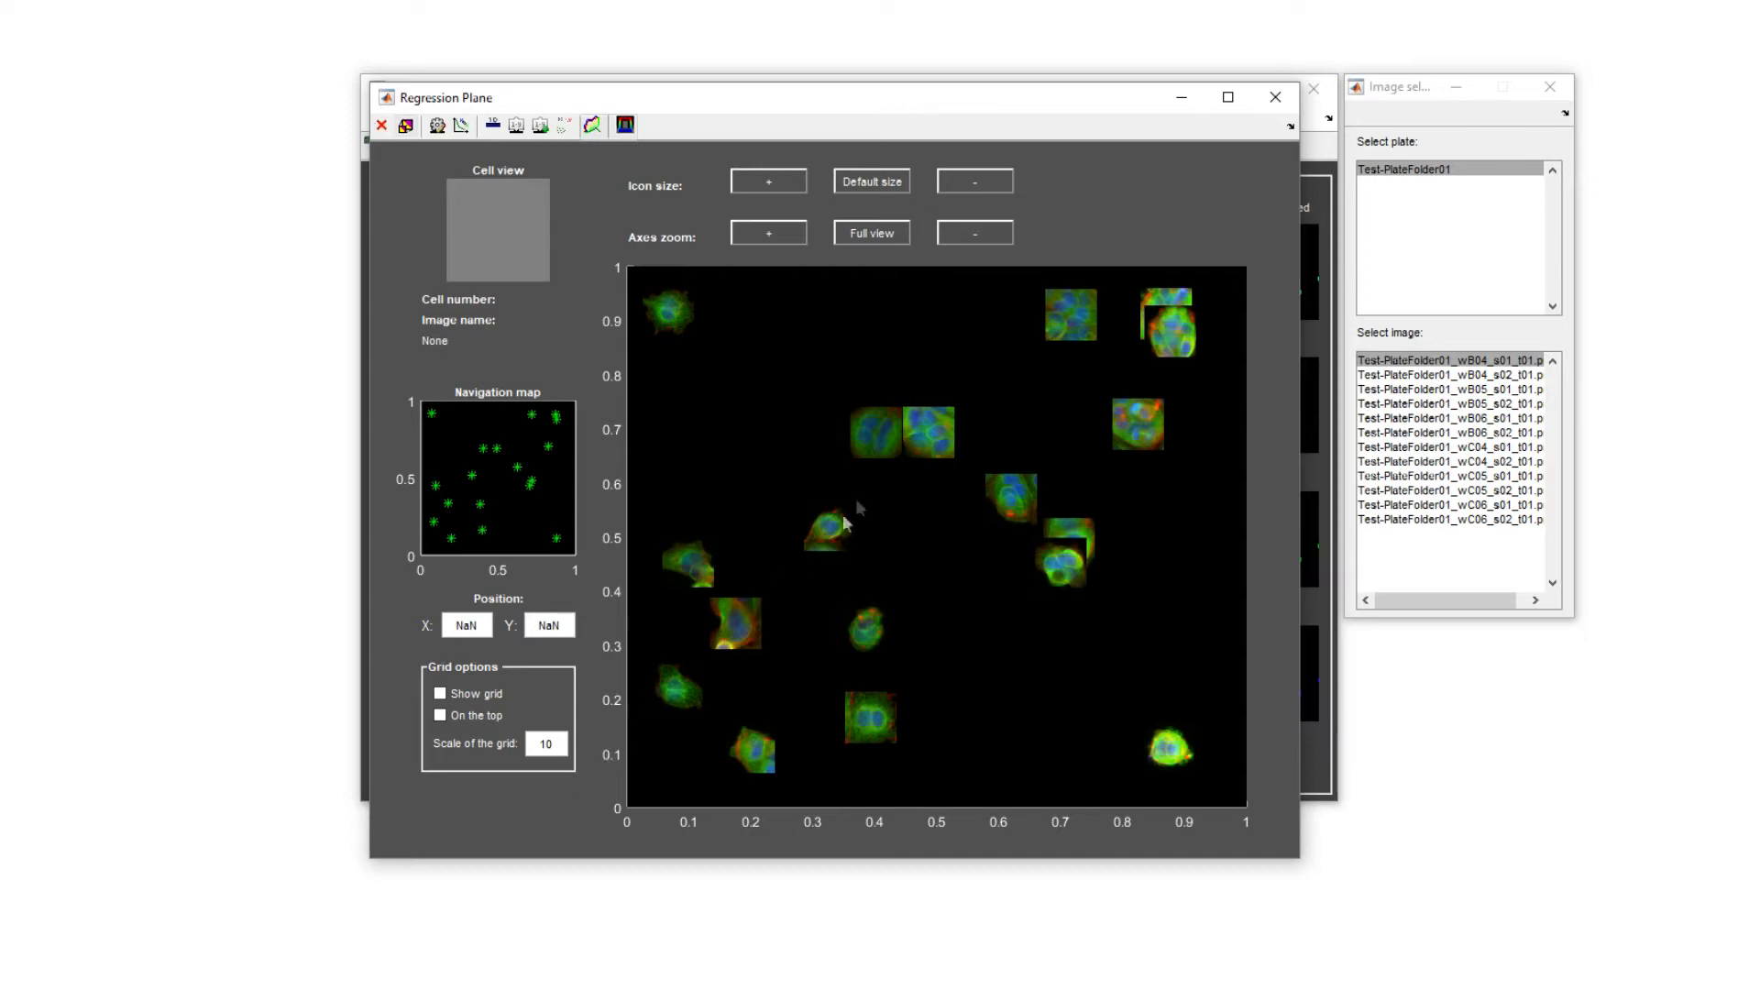
pyautogui.click(923, 431)
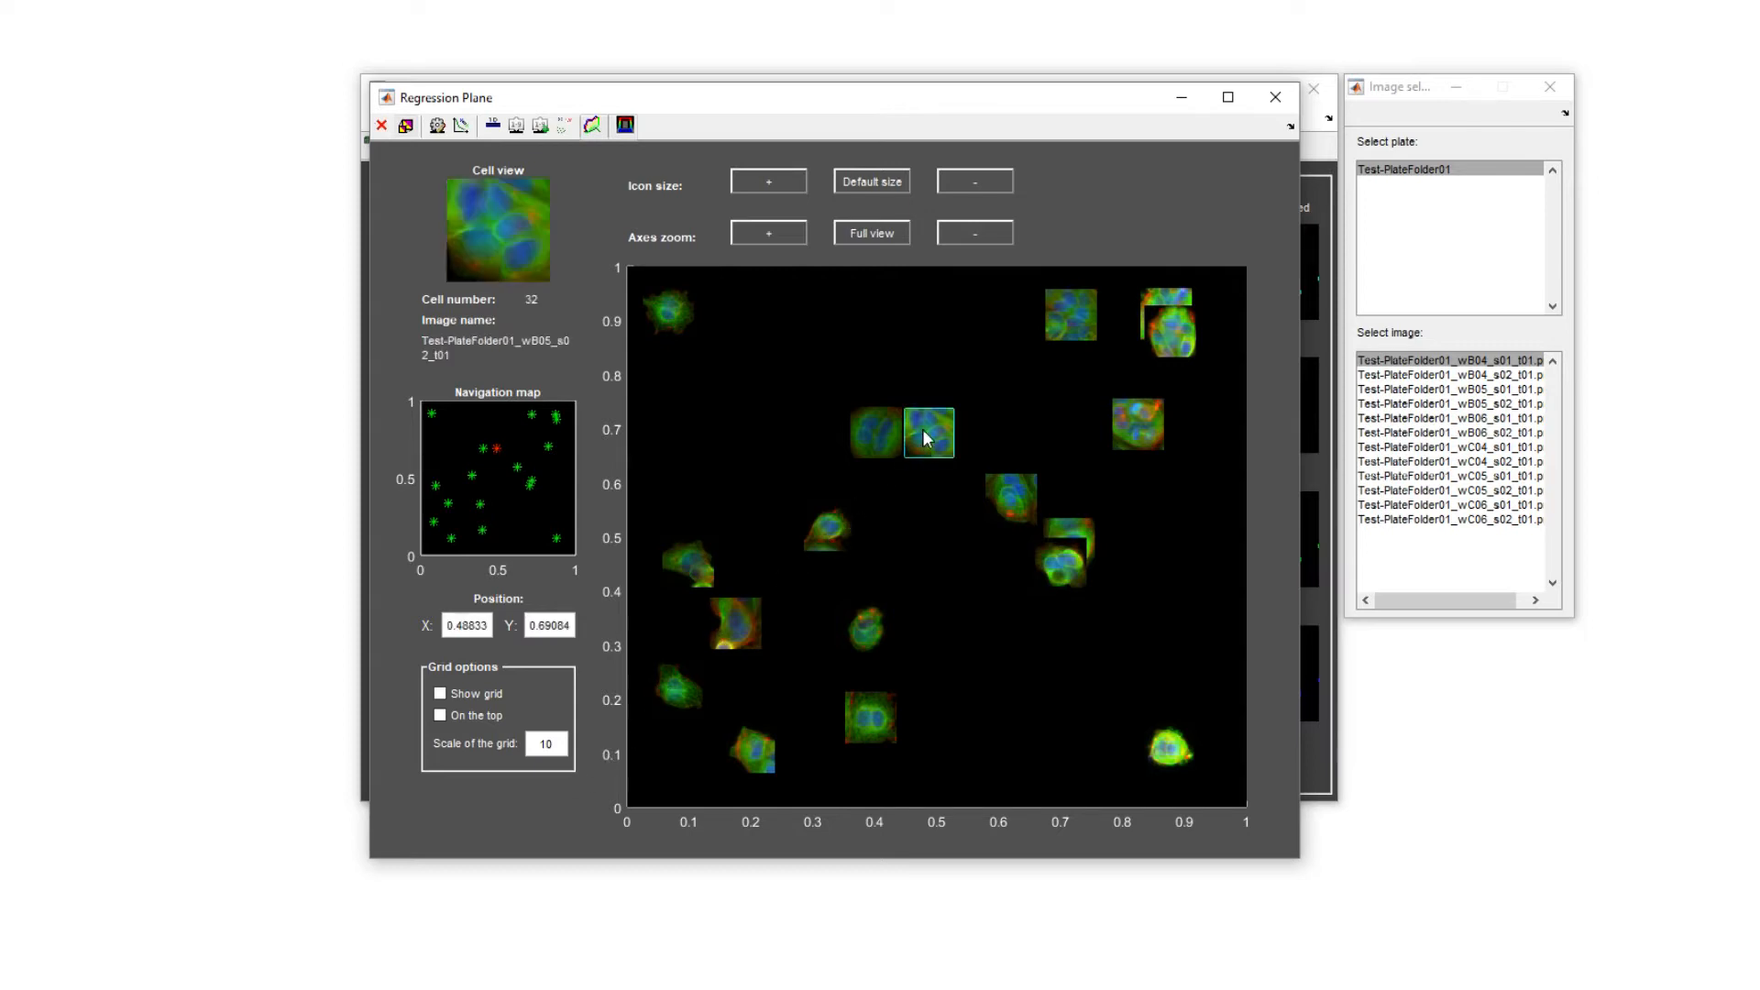
pyautogui.moveTo(923, 431); pyautogui.dragTo(1065, 385)
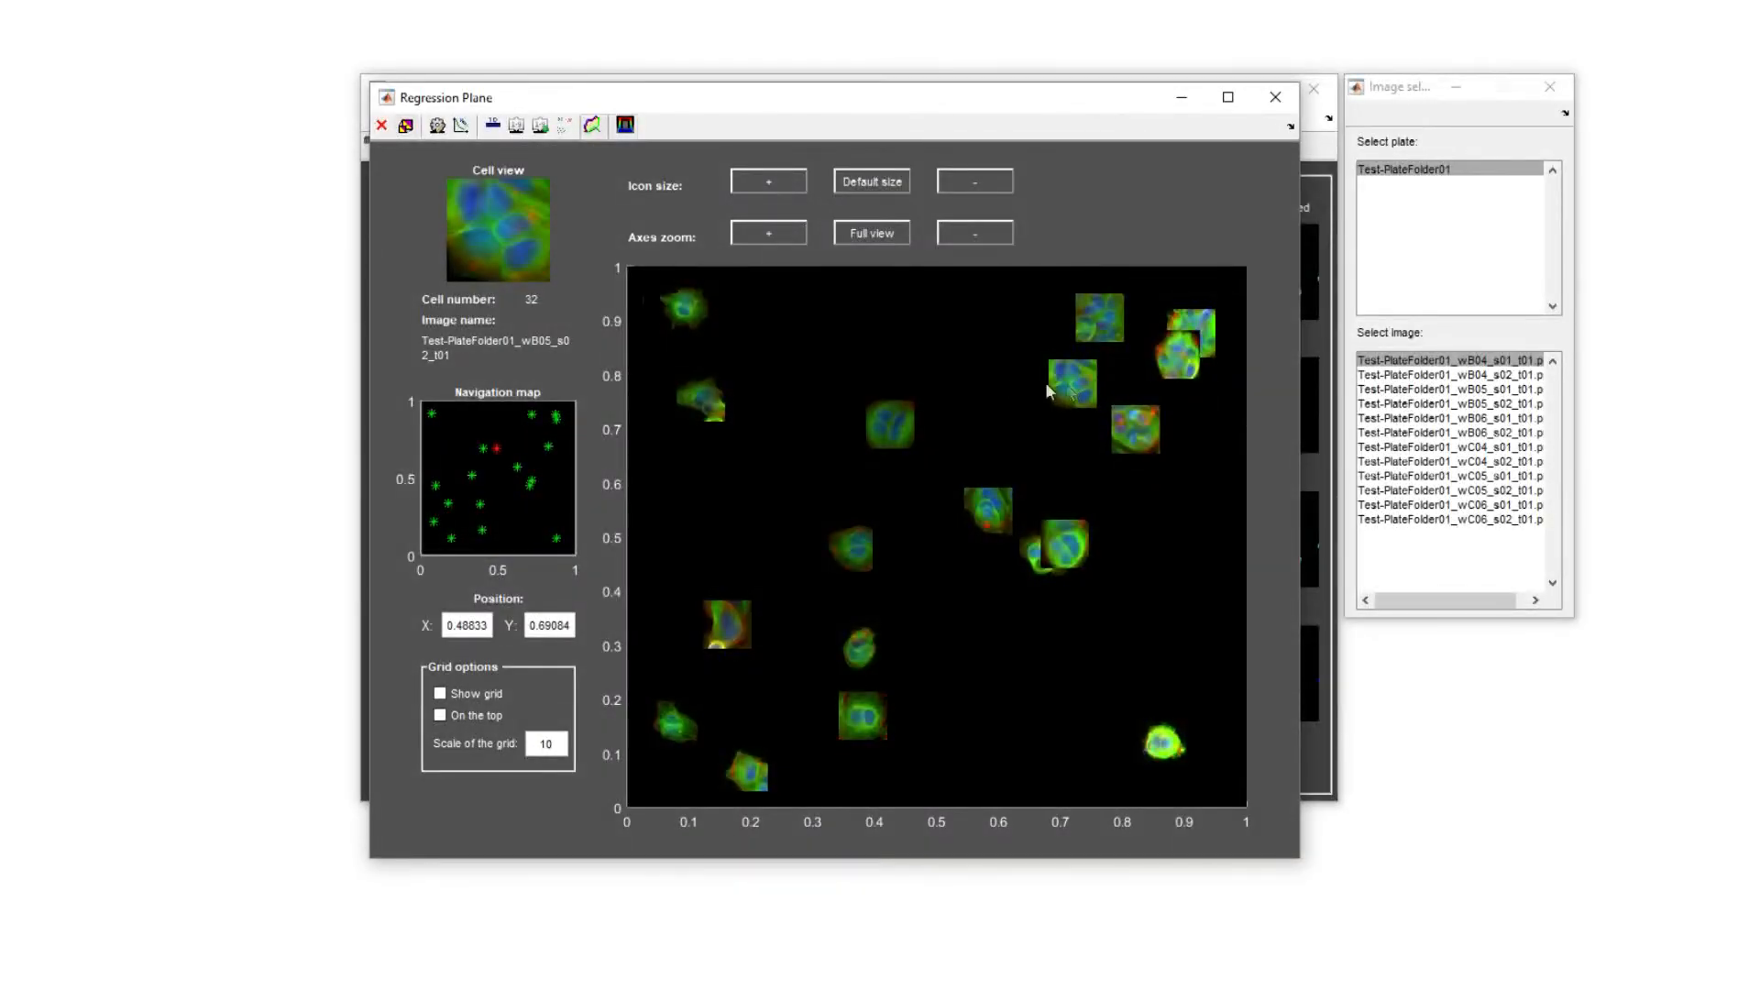
pyautogui.moveTo(974, 368)
pyautogui.mouseDown()
pyautogui.moveTo(1152, 511)
pyautogui.moveTo(1209, 440)
pyautogui.moveTo(1210, 312)
pyautogui.moveTo(1056, 280)
pyautogui.moveTo(1029, 292)
pyautogui.mouseUp()
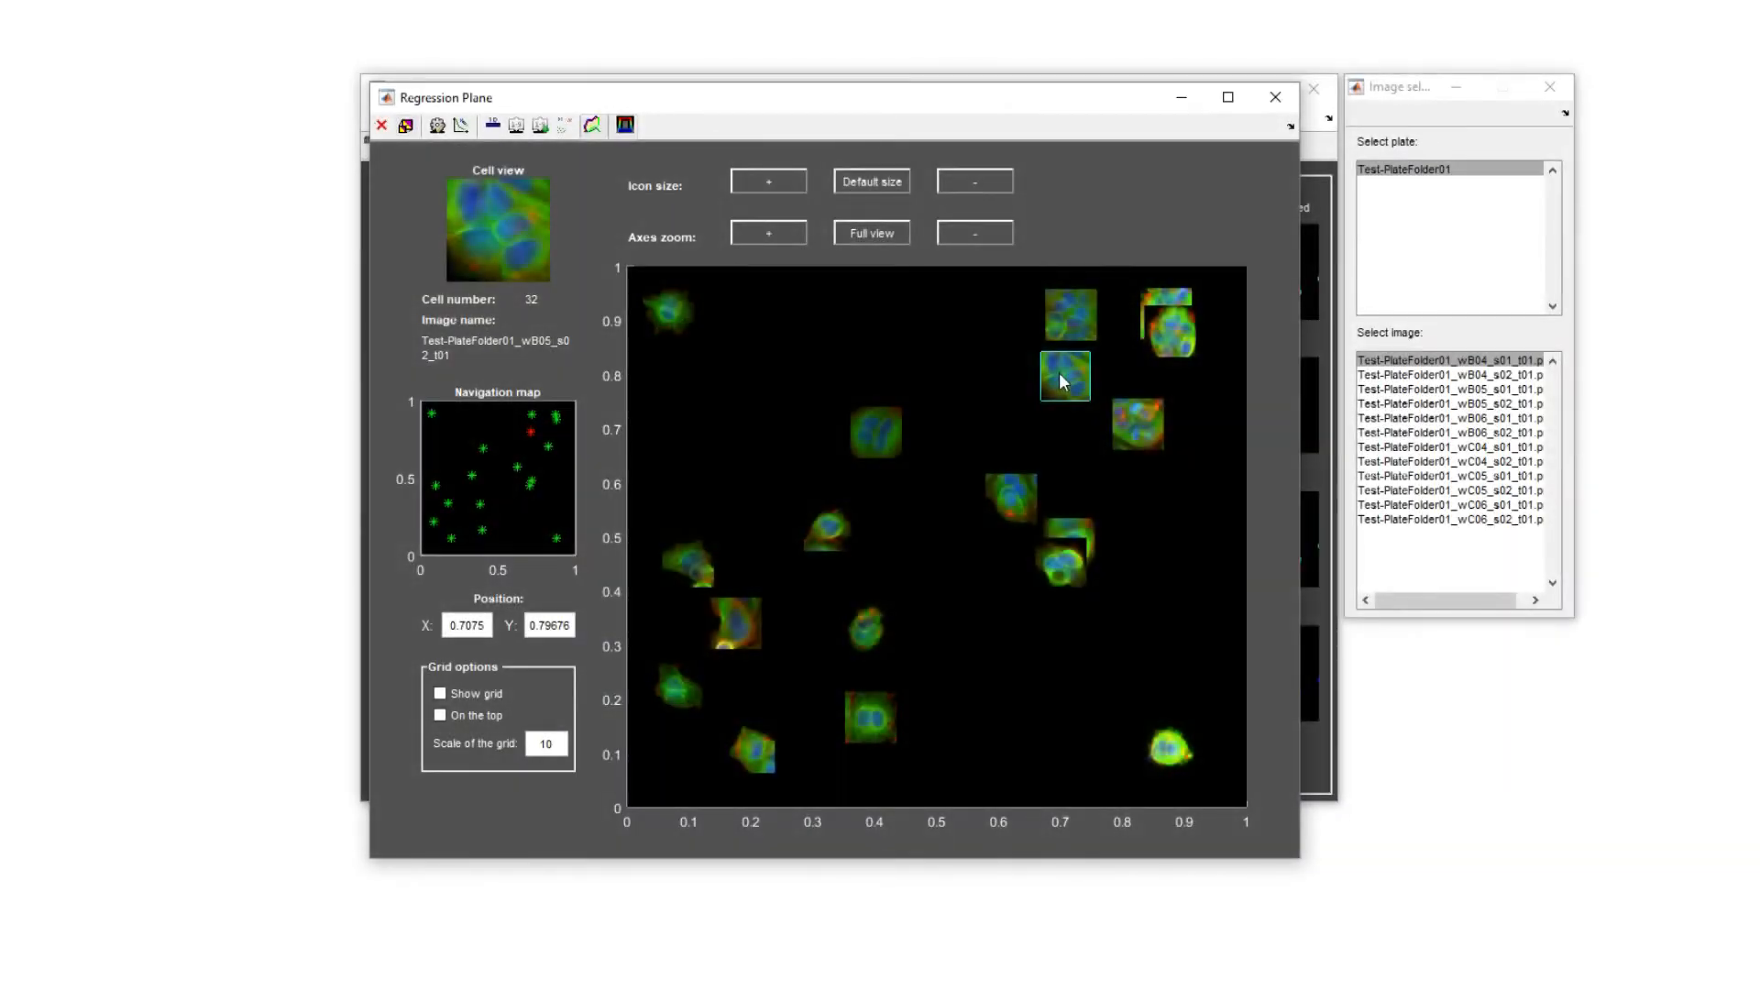
# Set the position of cell 18 on the regression plane to X 0.15 and Y 0.75.
pyautogui.click(693, 559)
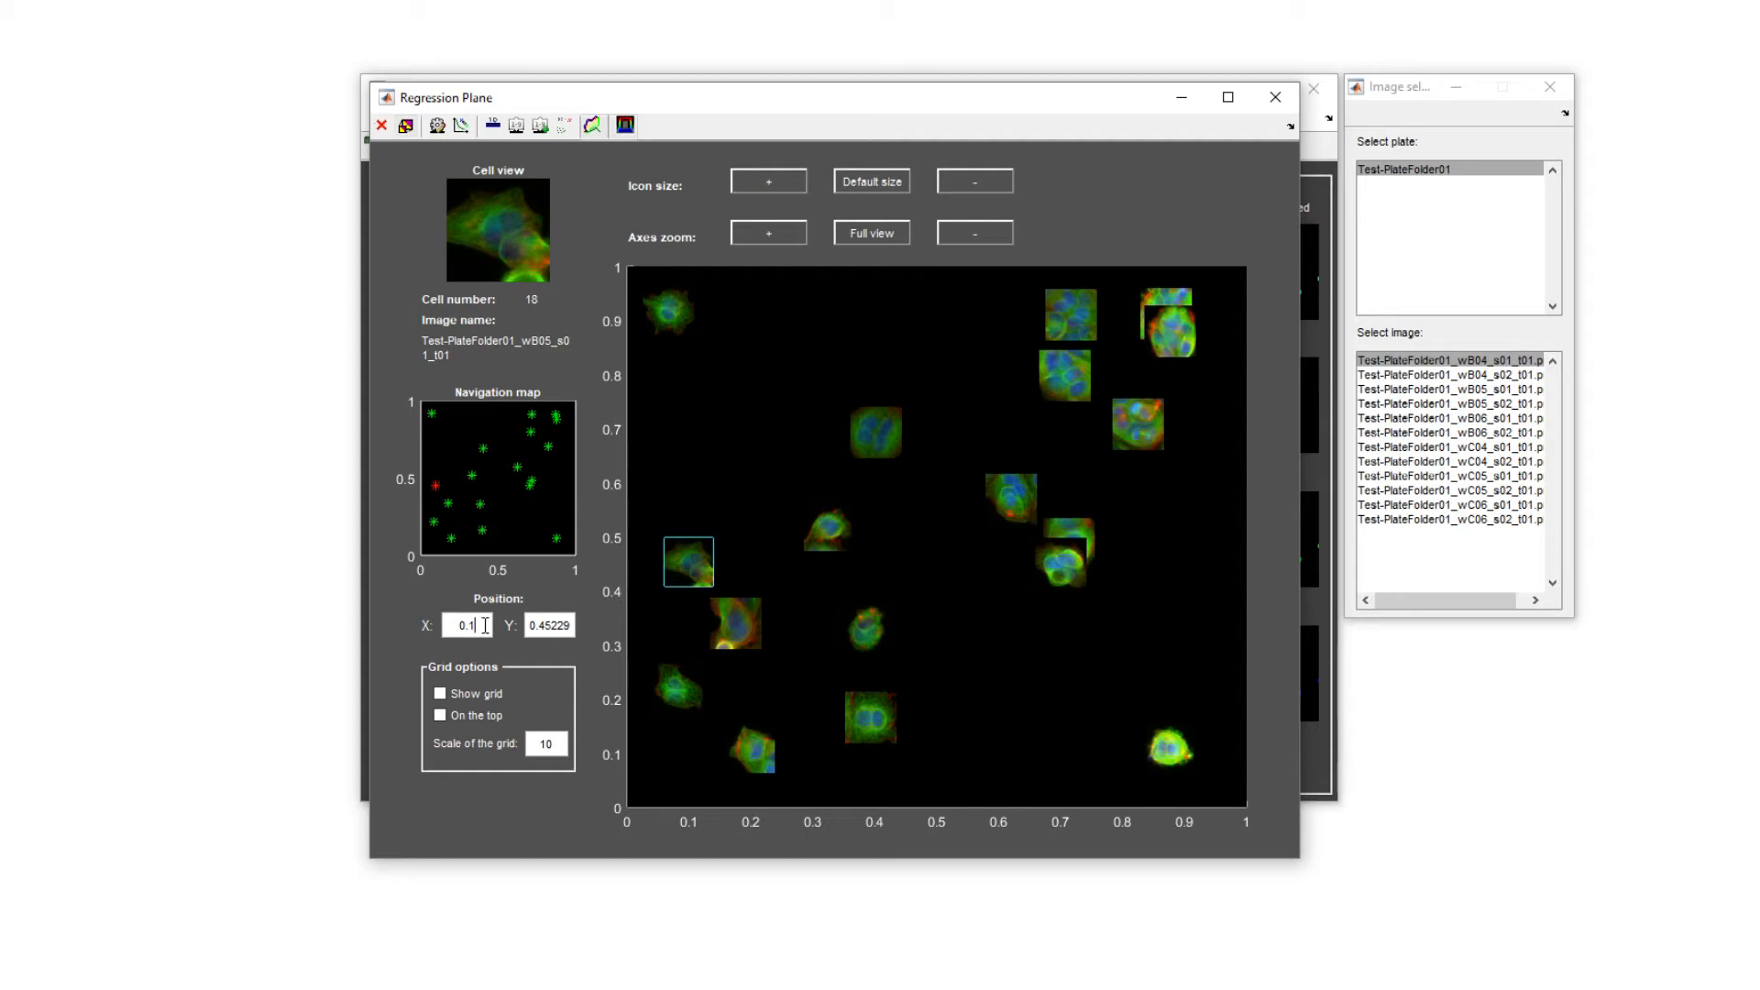
pyautogui.press('BackSpace')
pyautogui.write('15')
pyautogui.moveTo(539, 629); pyautogui.dragTo(573, 629)
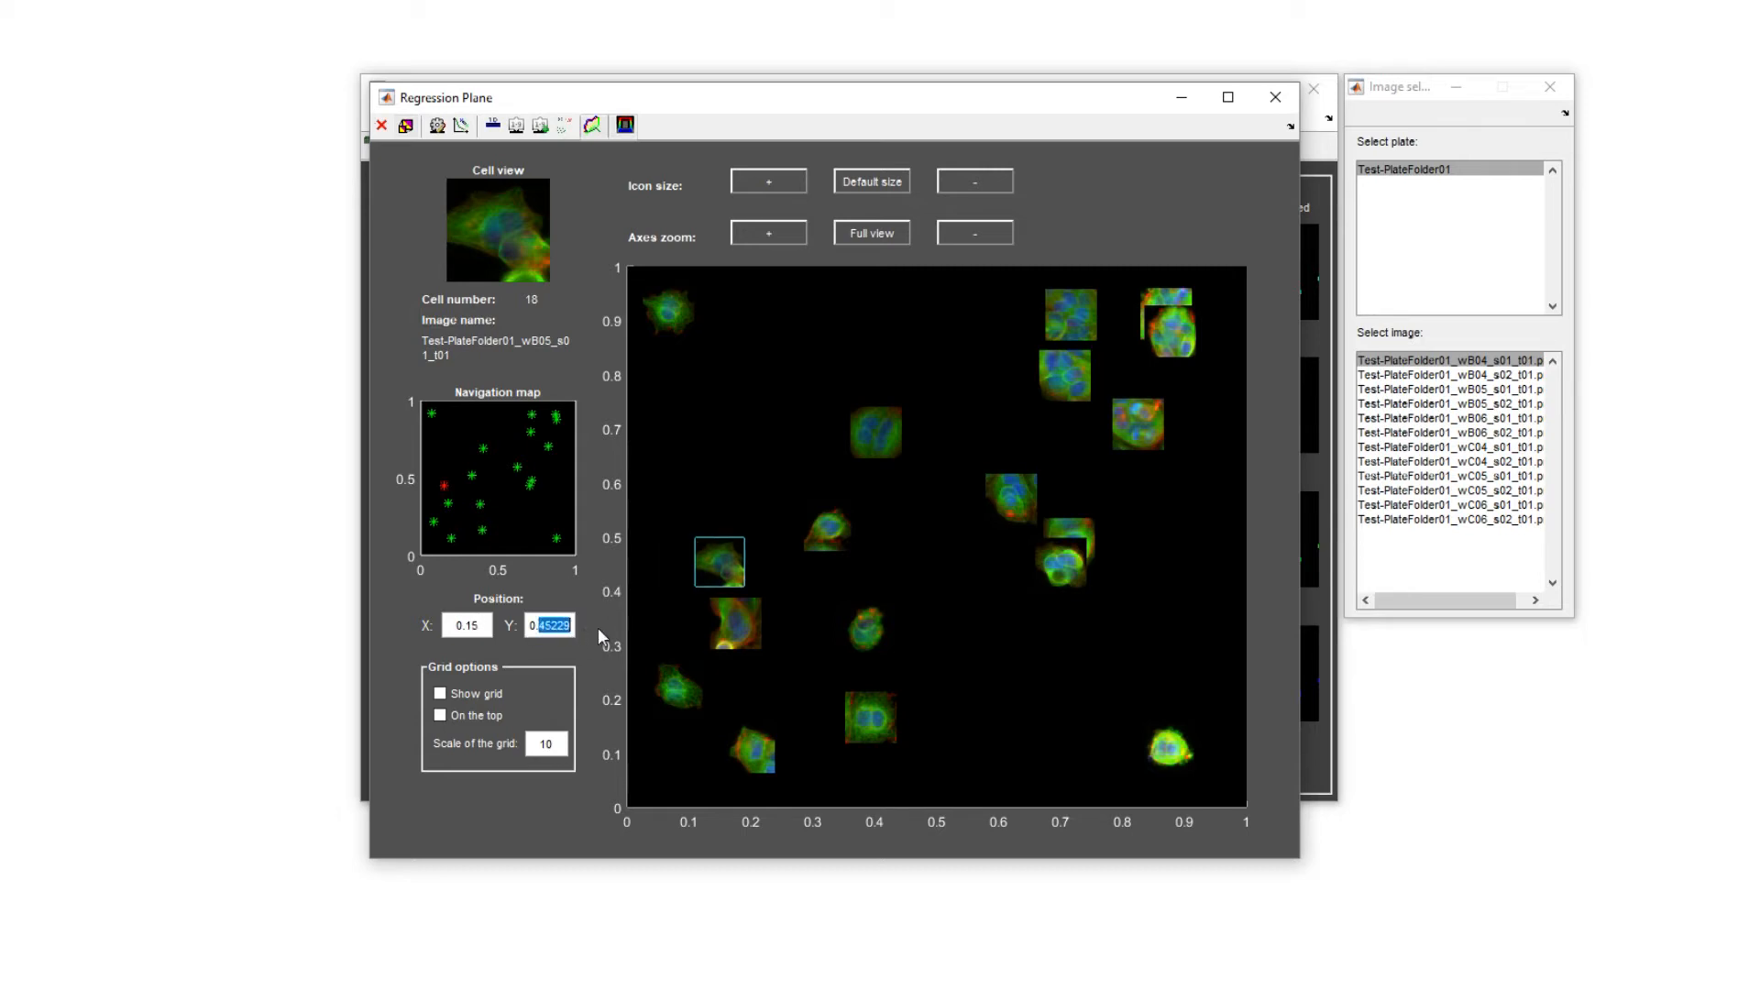
pyautogui.write('75')
pyautogui.press('Return')
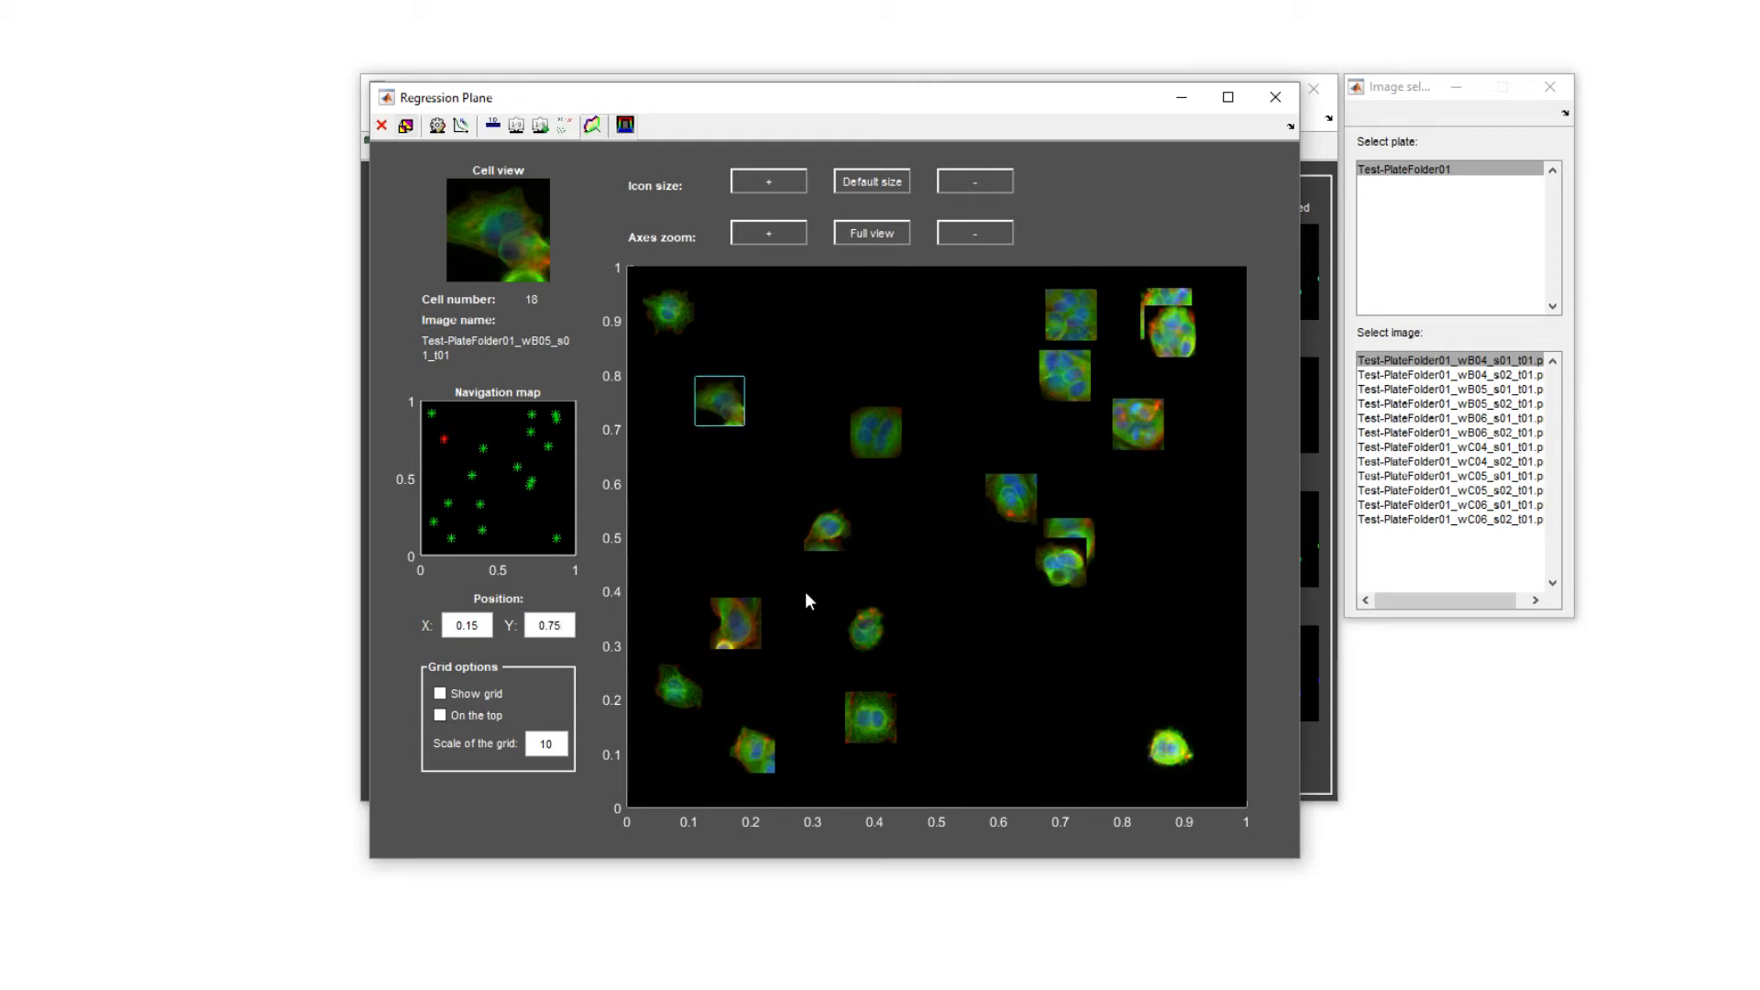
# Preview larger and smaller cell icons, restore their default size, and examine the regression plane zoomed in and at full view.
pyautogui.click(786, 178)
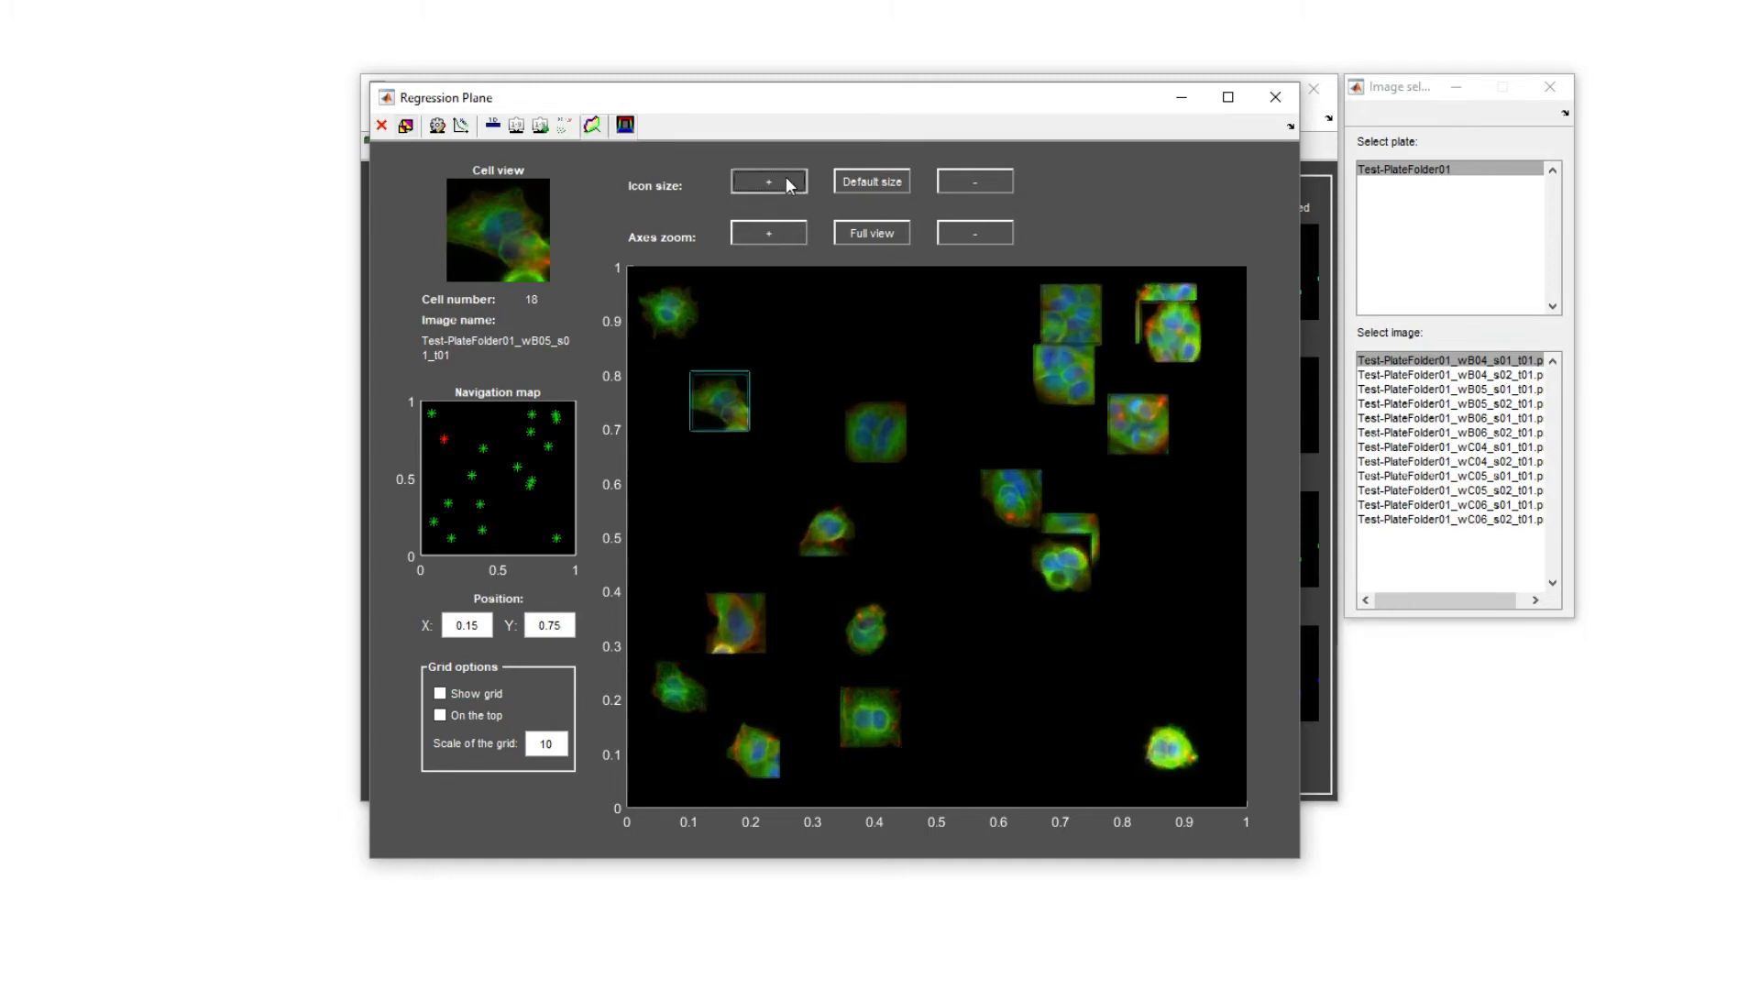
pyautogui.click(785, 177)
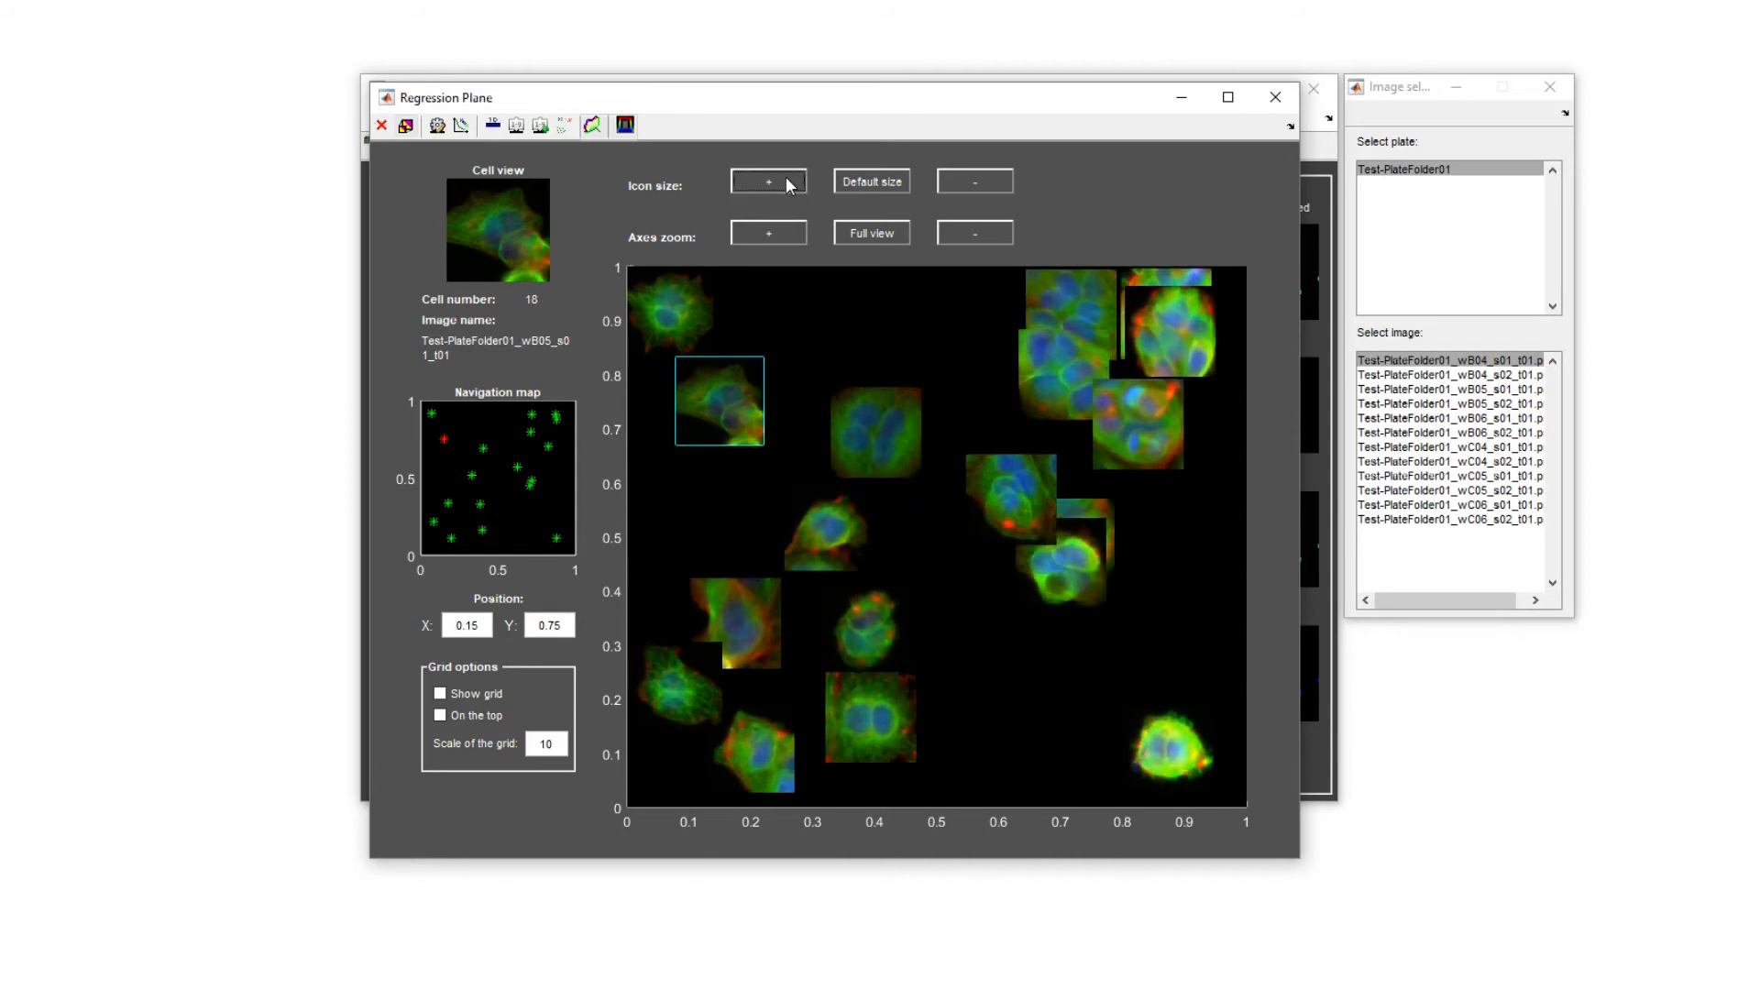
pyautogui.click(878, 184)
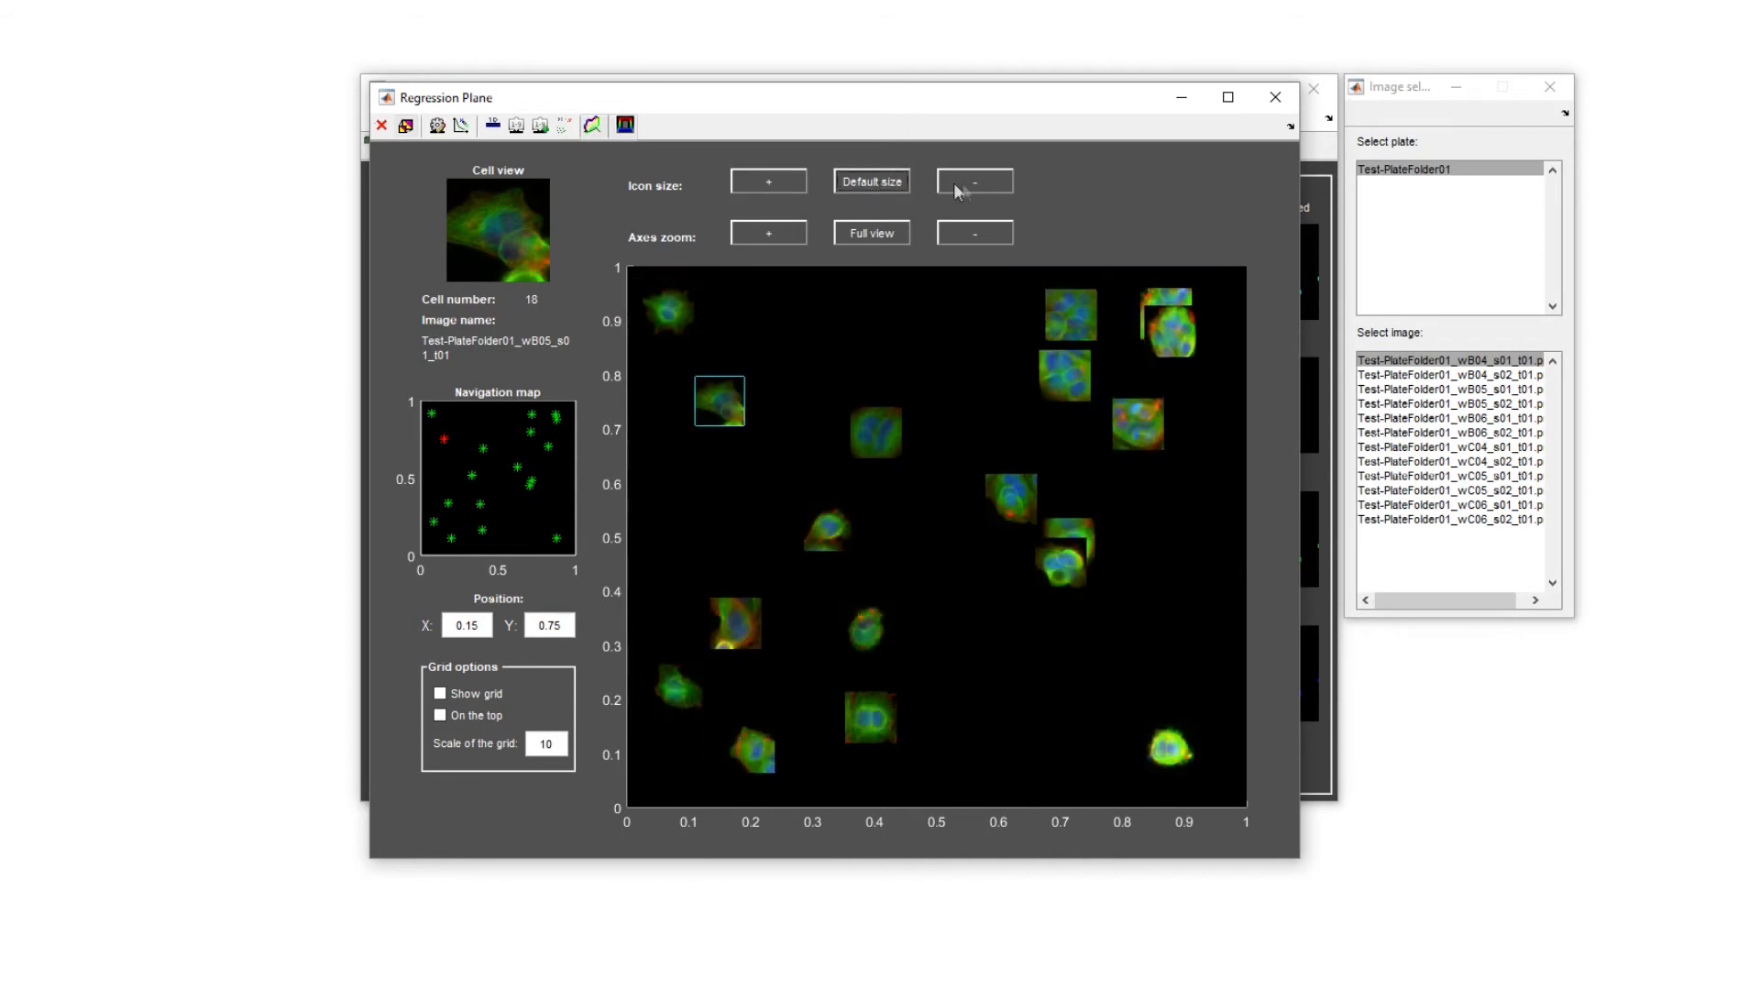
pyautogui.click(978, 182)
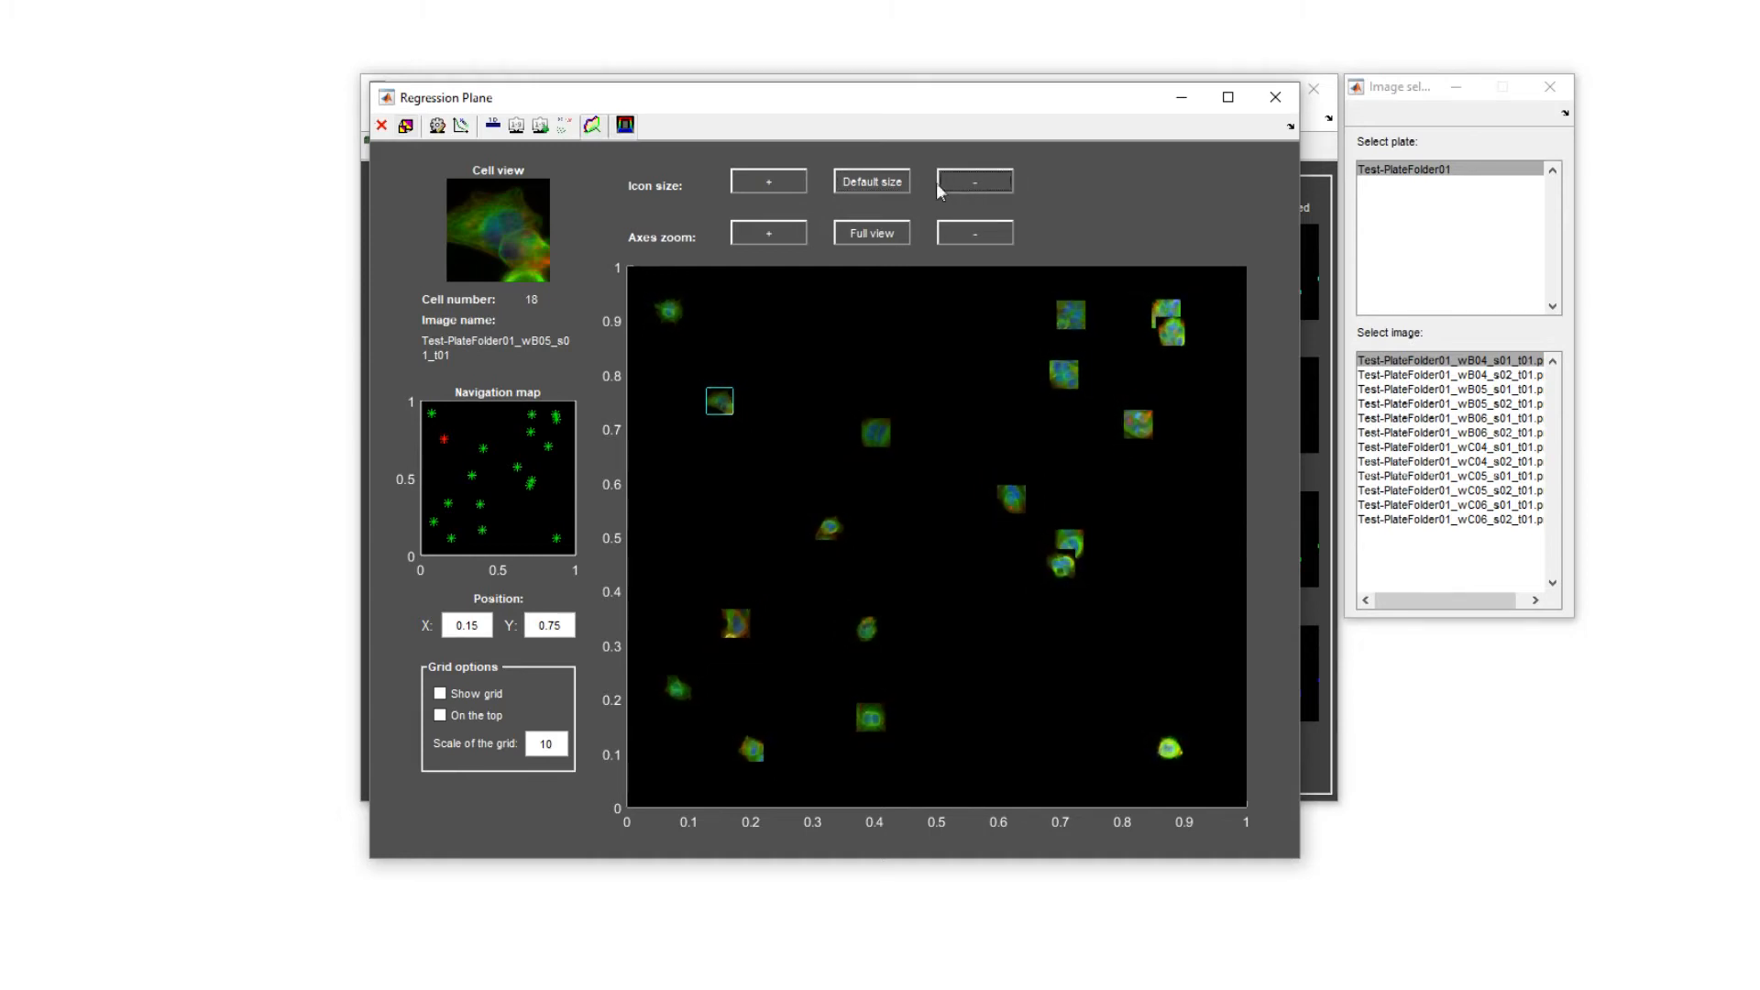
pyautogui.click(878, 179)
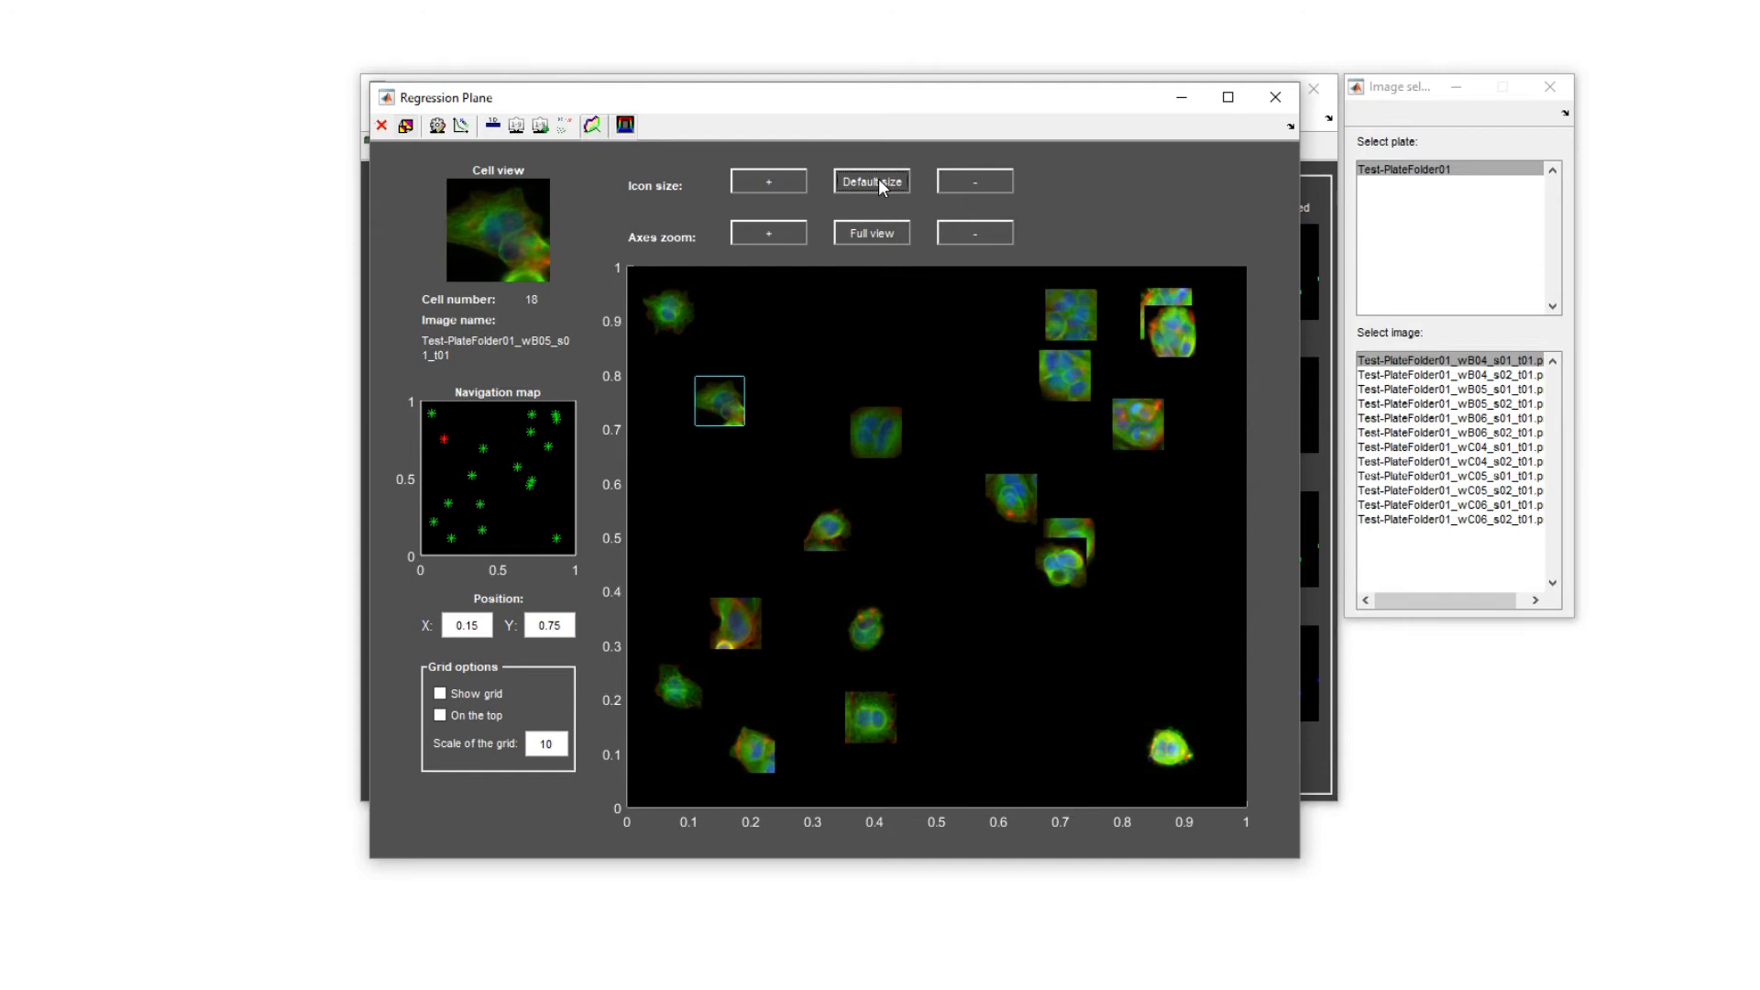
pyautogui.scroll(3, 928, 519)
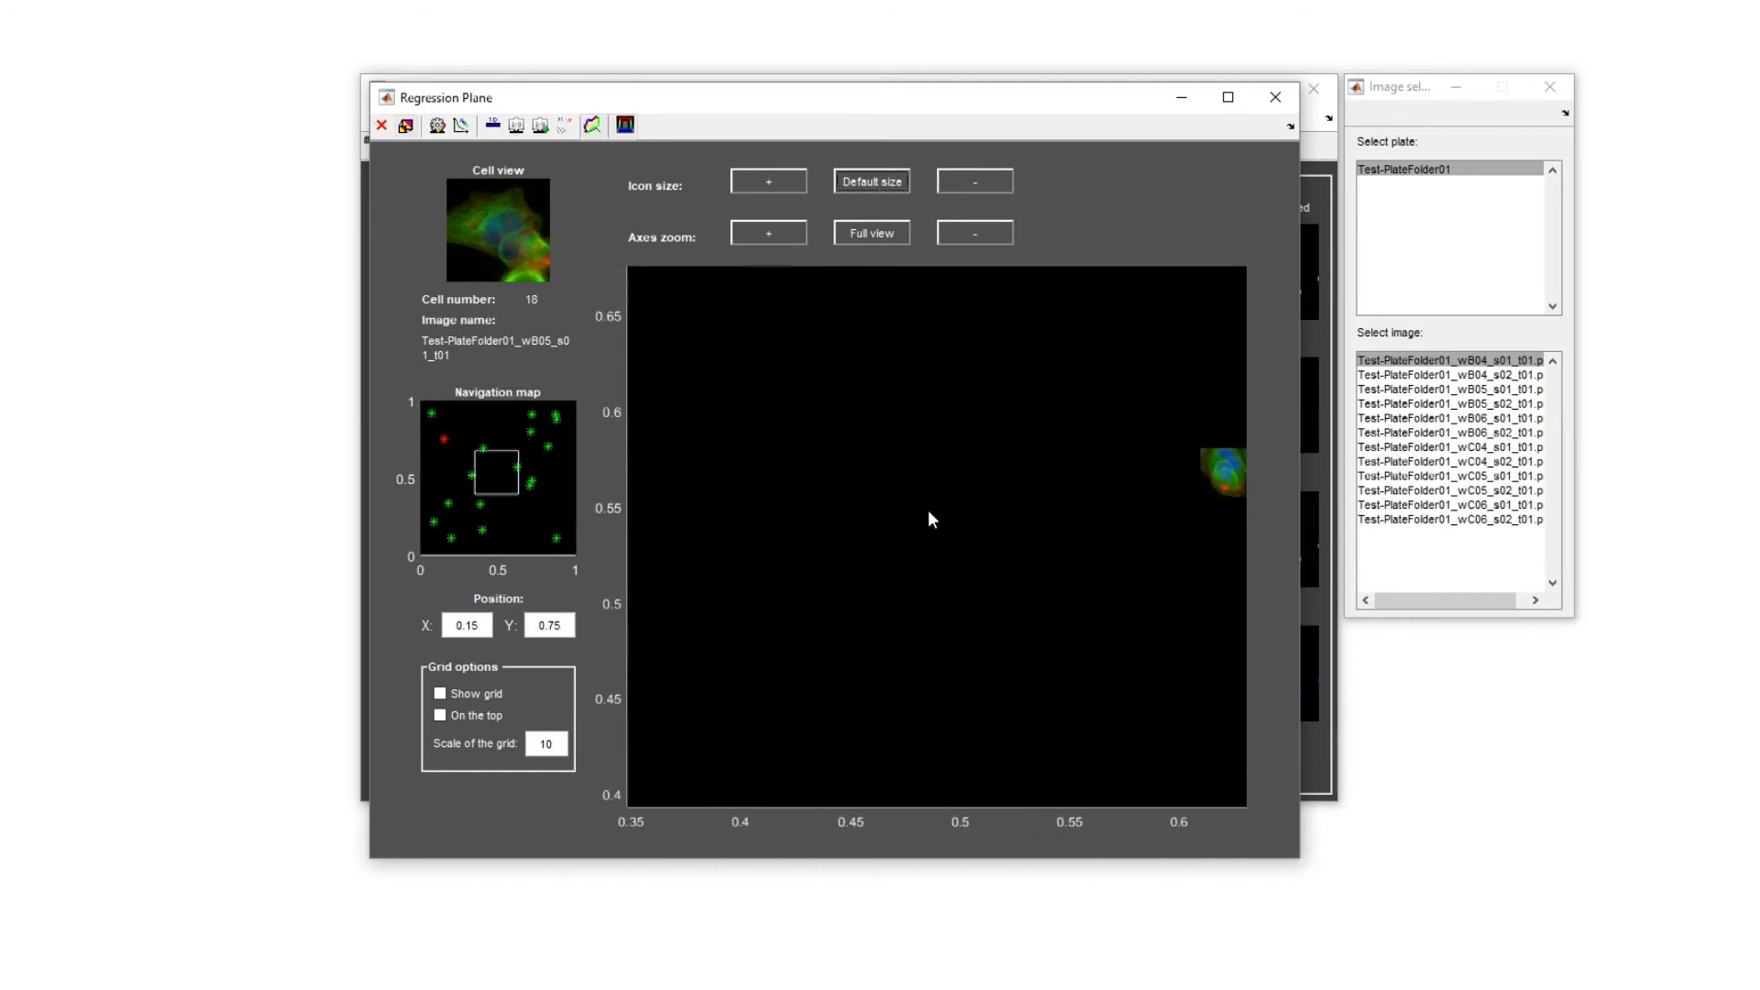
pyautogui.scroll(-3, 928, 519)
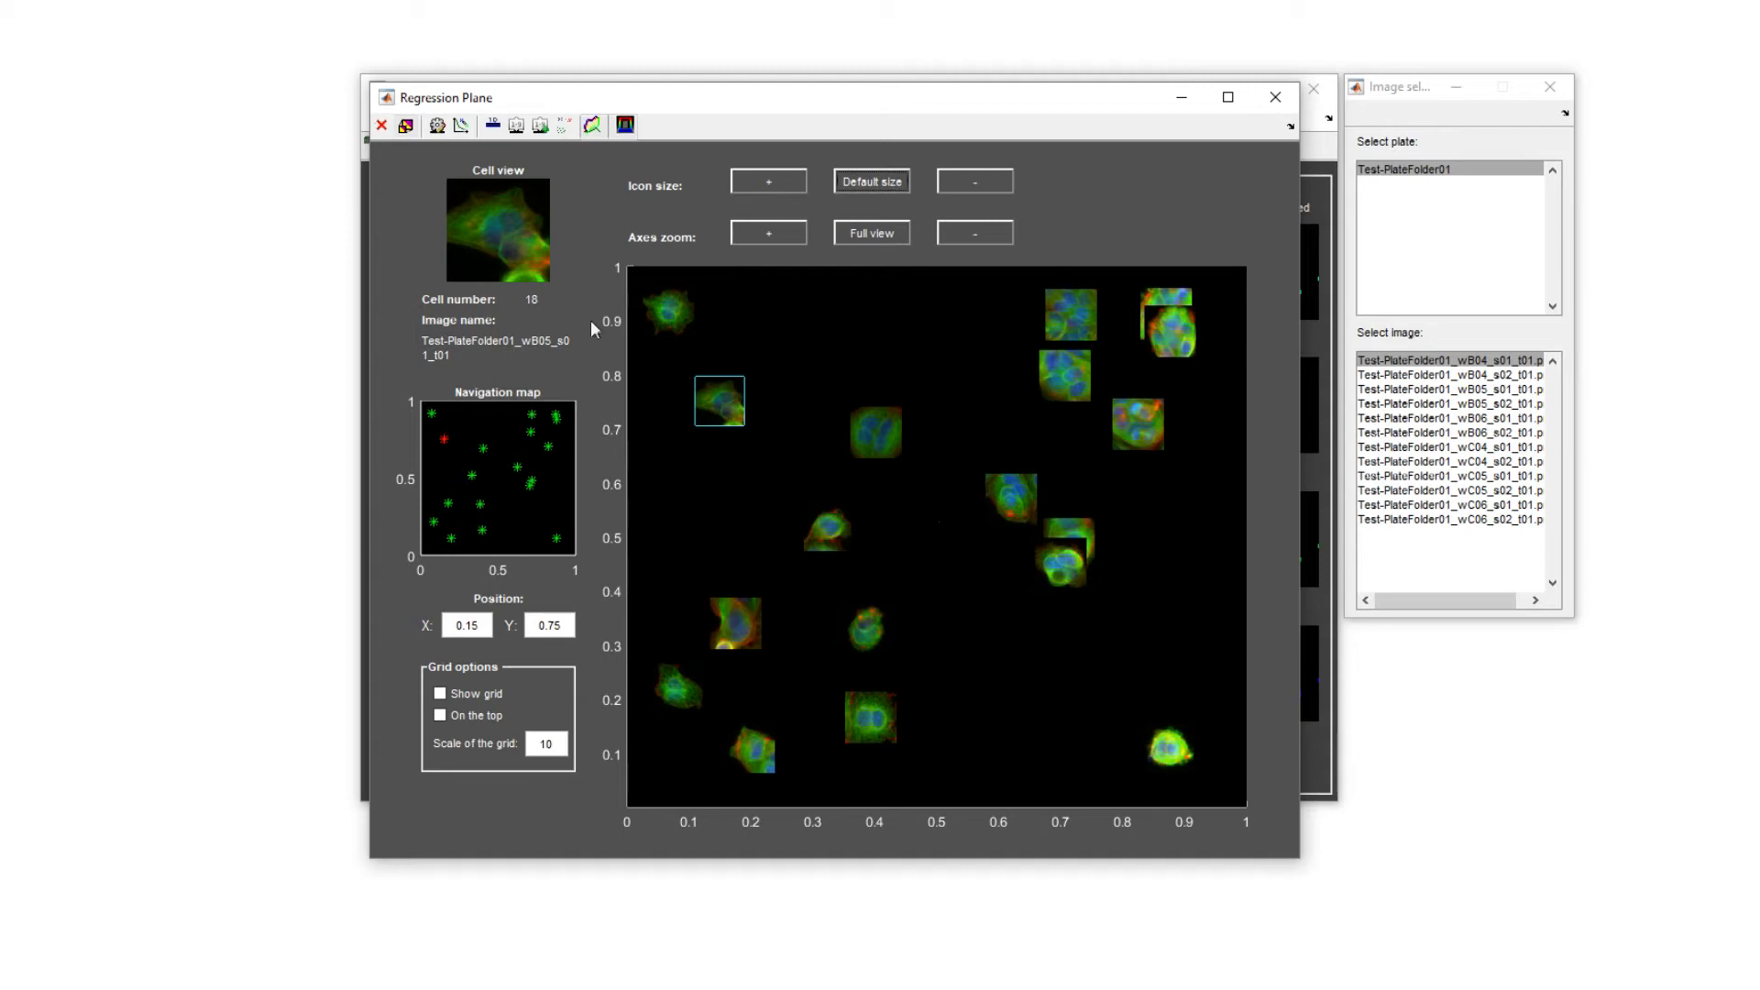
# Train the regression on the annotated cells with the WekaGaussianProcess method.
pyautogui.click(436, 128)
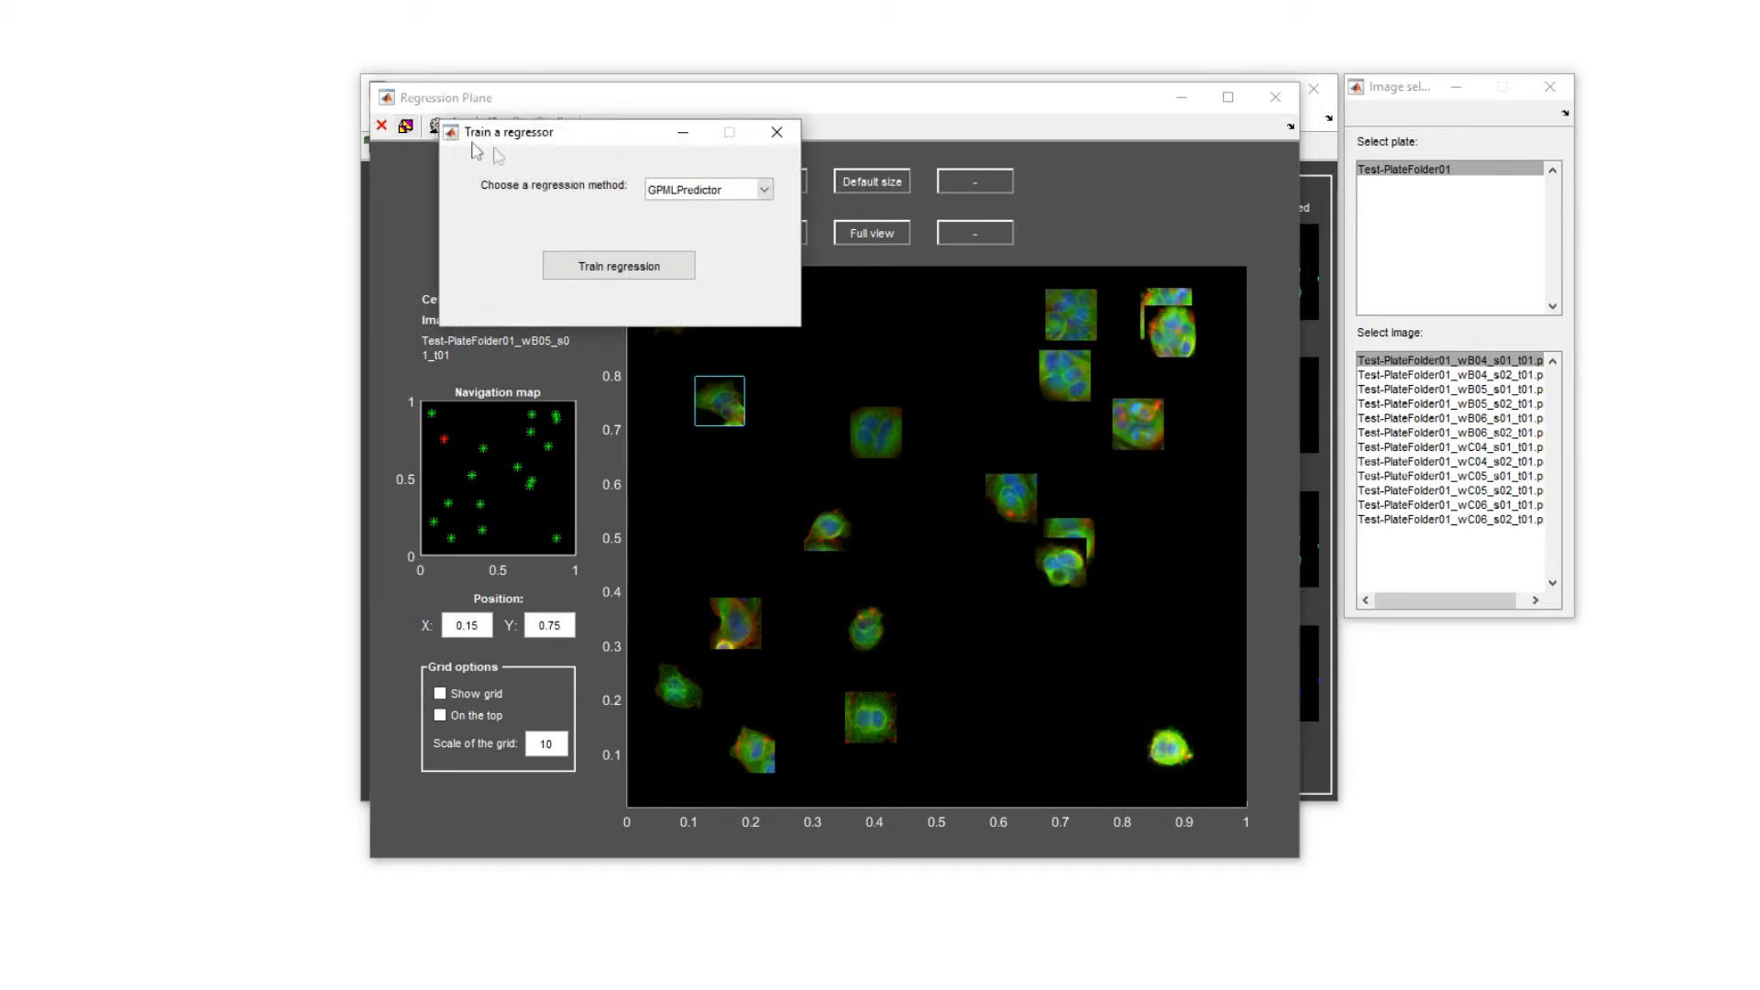
pyautogui.click(765, 193)
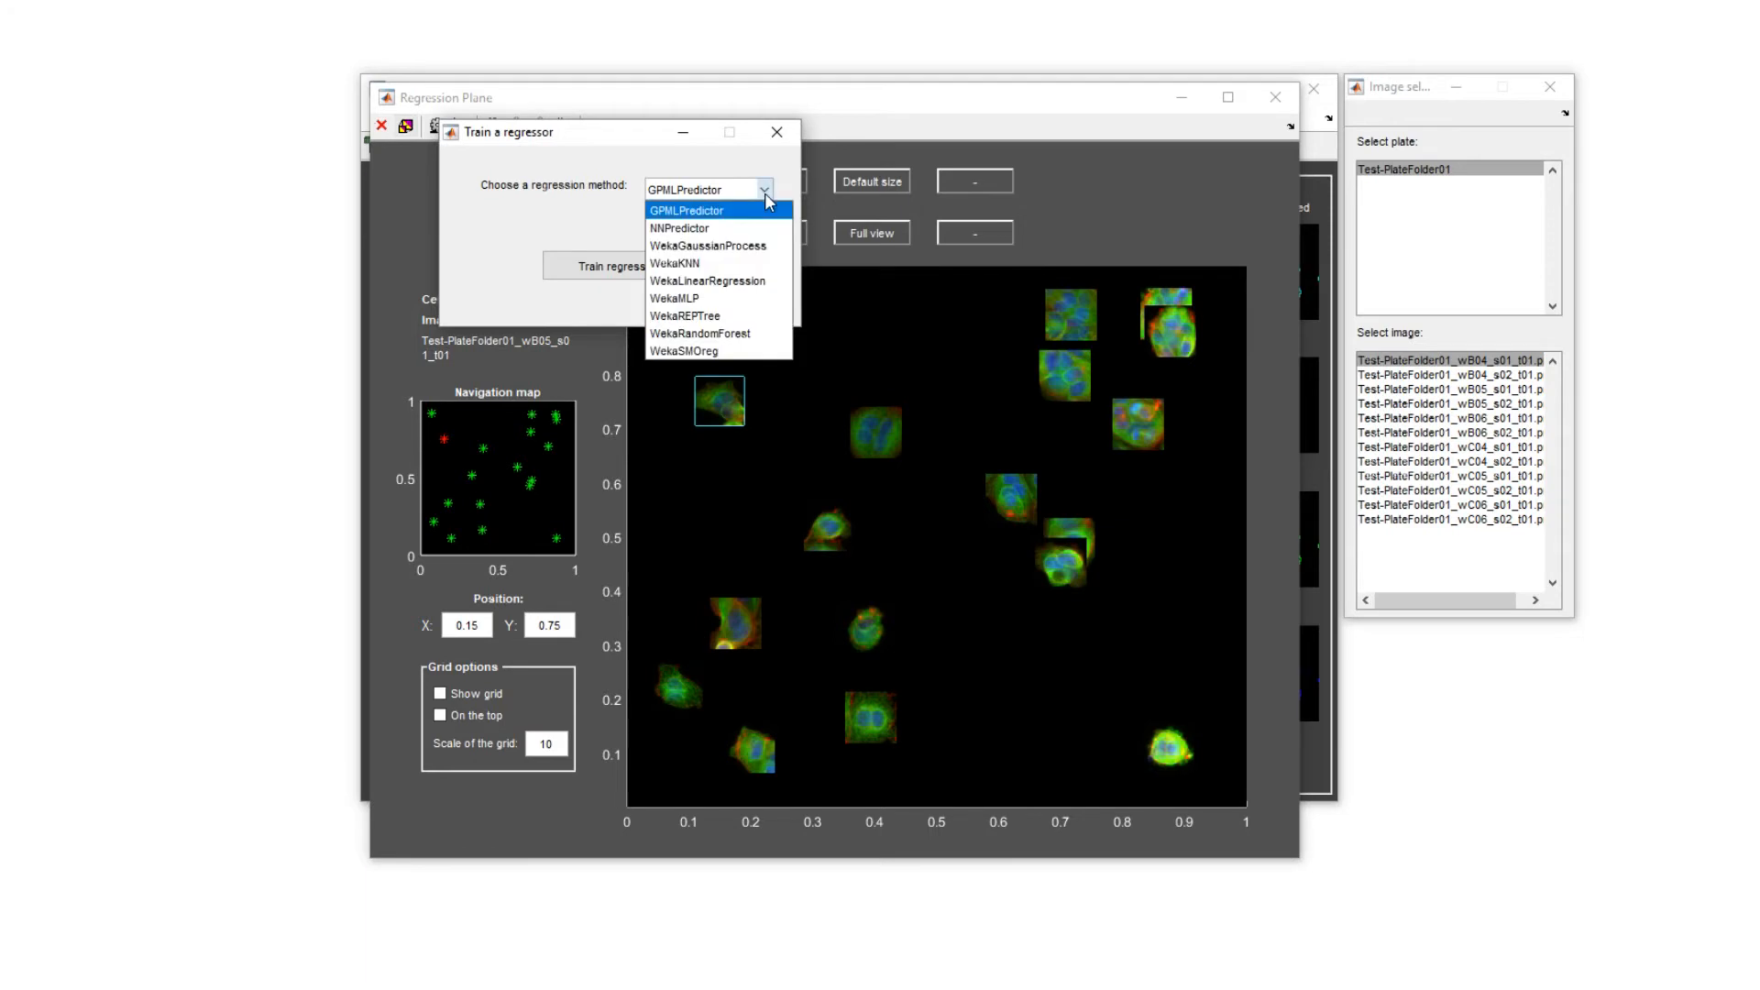
pyautogui.click(762, 246)
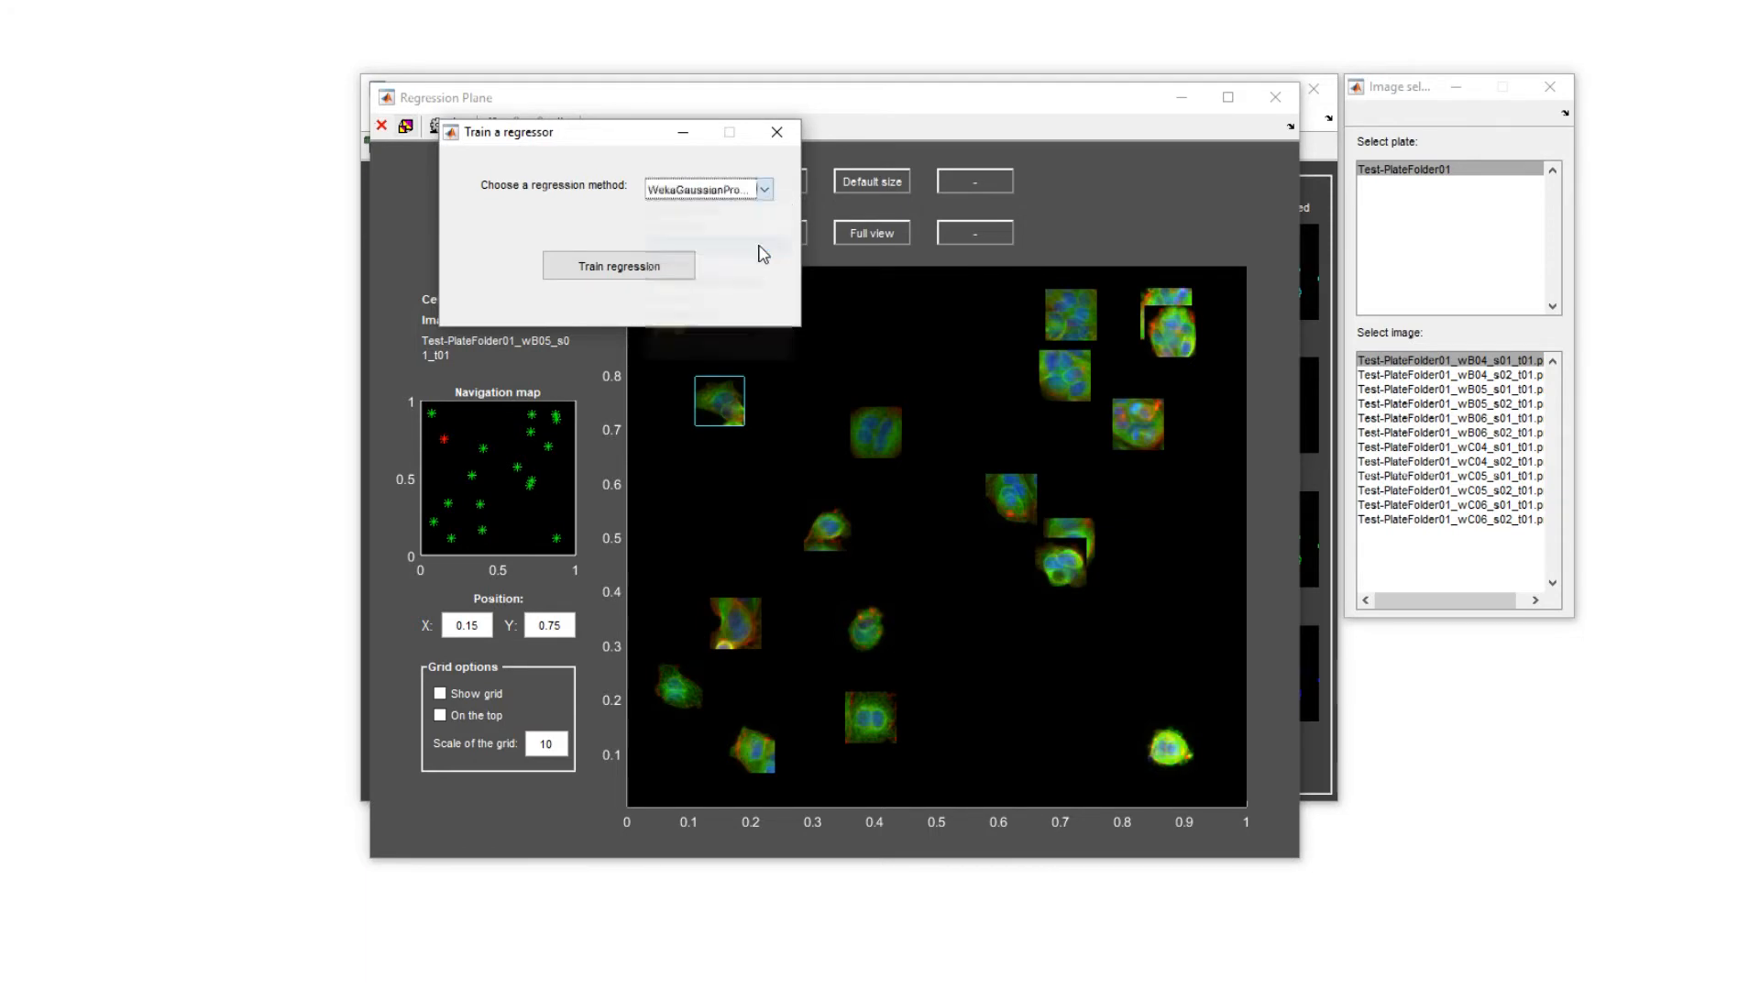
pyautogui.click(668, 269)
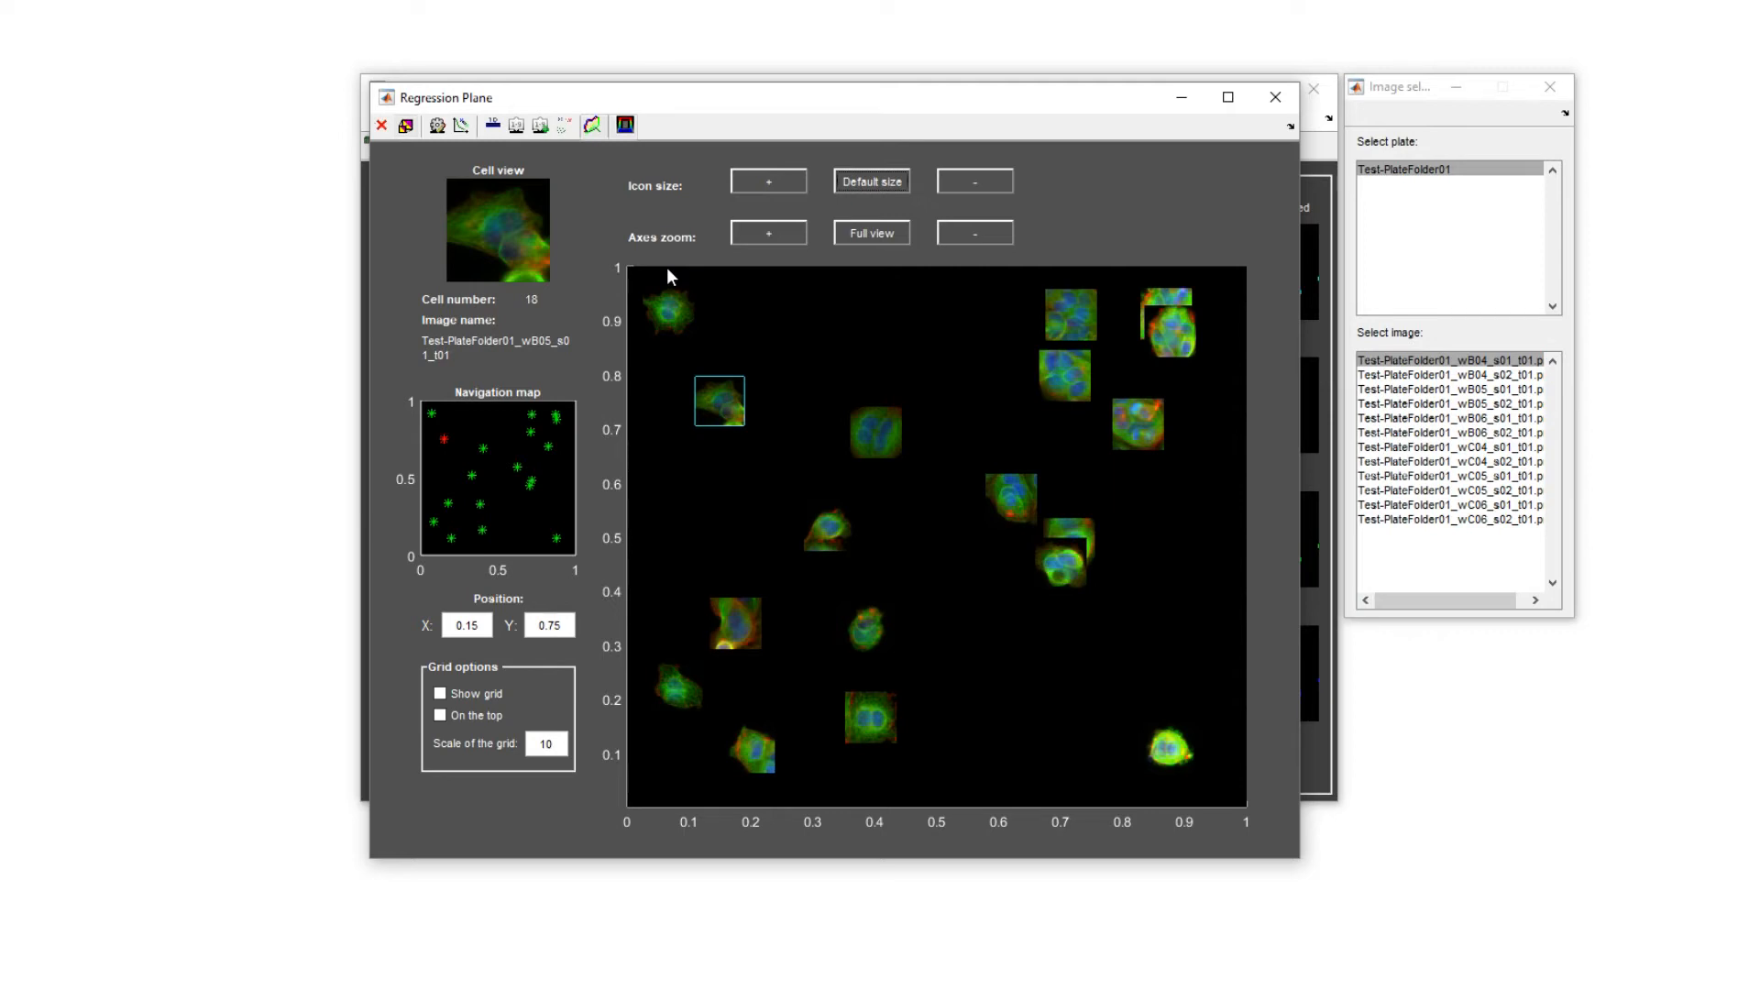
# Predict the cells of images wB04_s01 through wC04_s02 on the regression plane, then close the prediction and the plane.
pyautogui.click(517, 126)
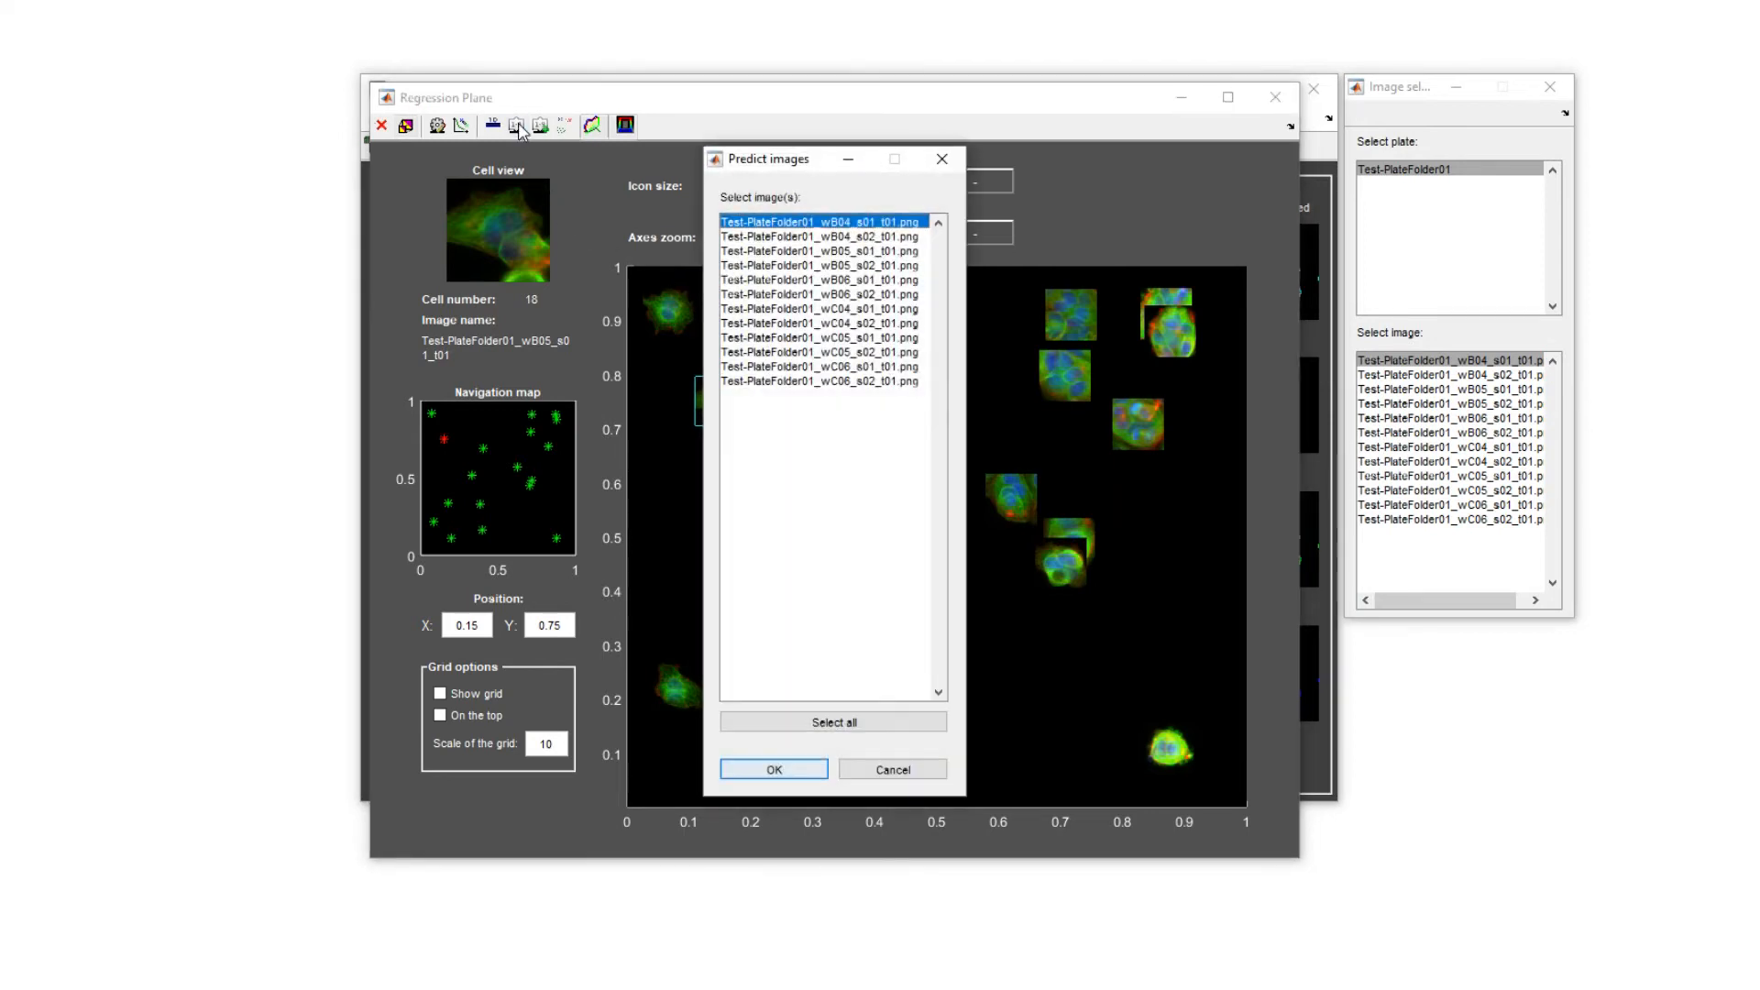
pyautogui.keyDown('shift'); pyautogui.click(834, 323); pyautogui.keyUp('shift')
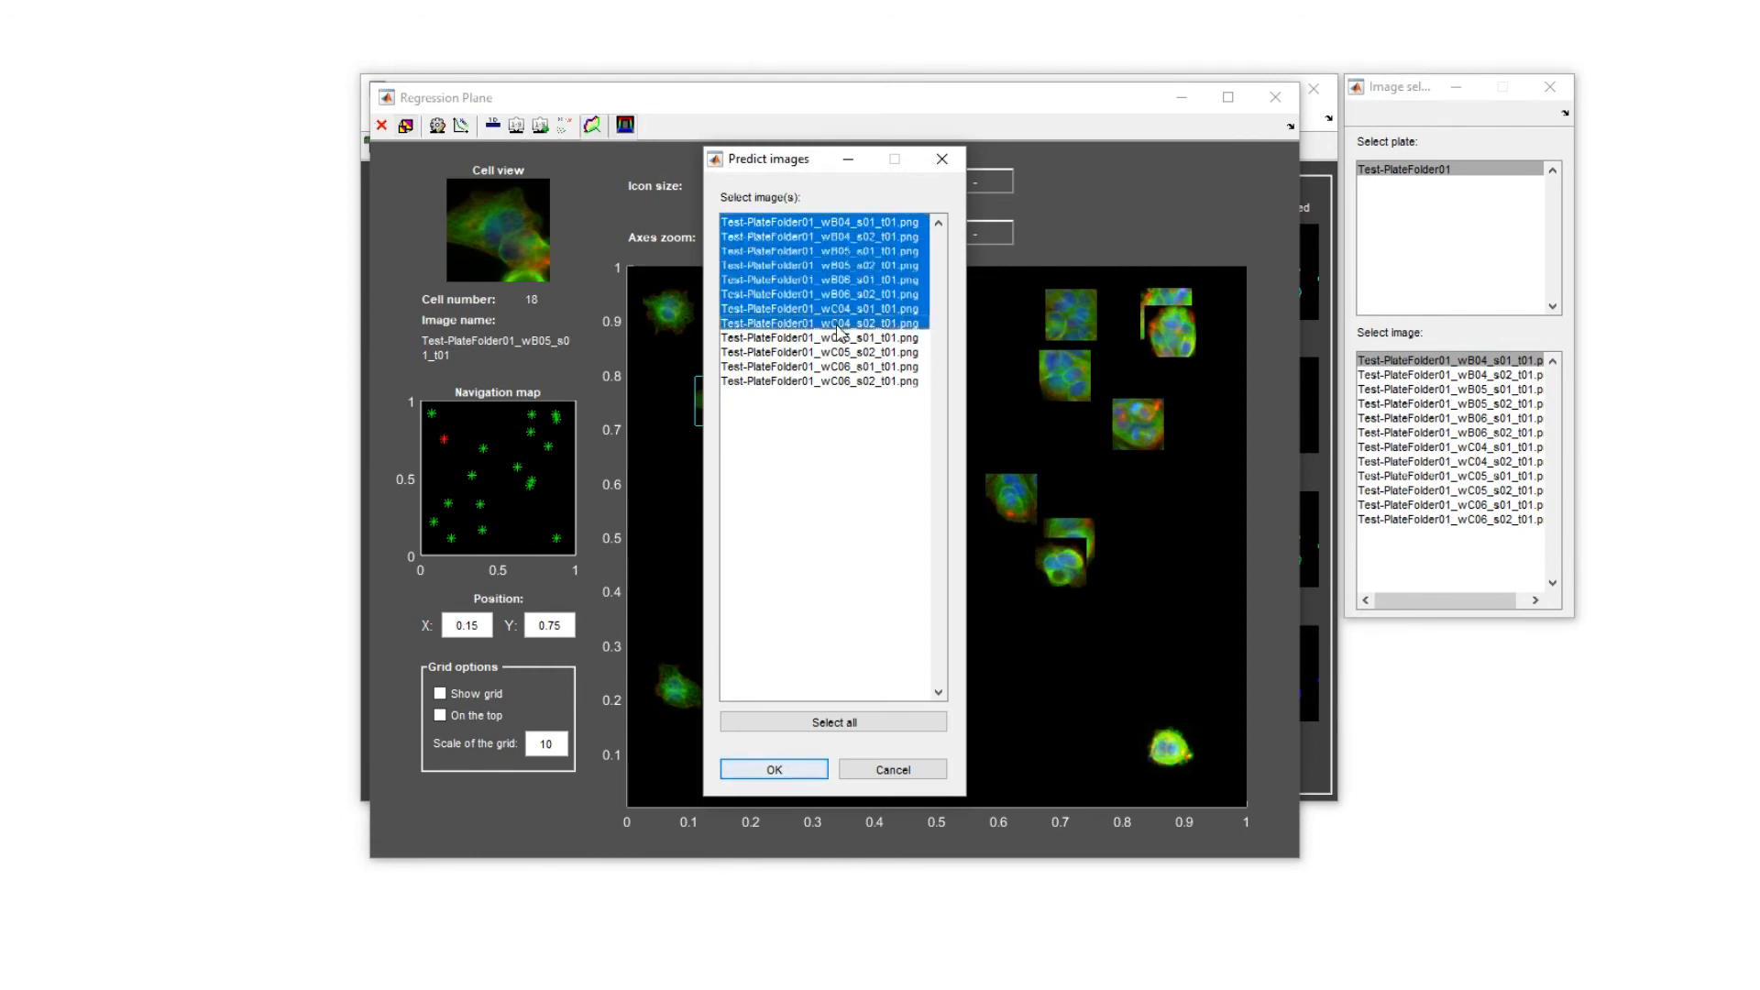
pyautogui.click(807, 770)
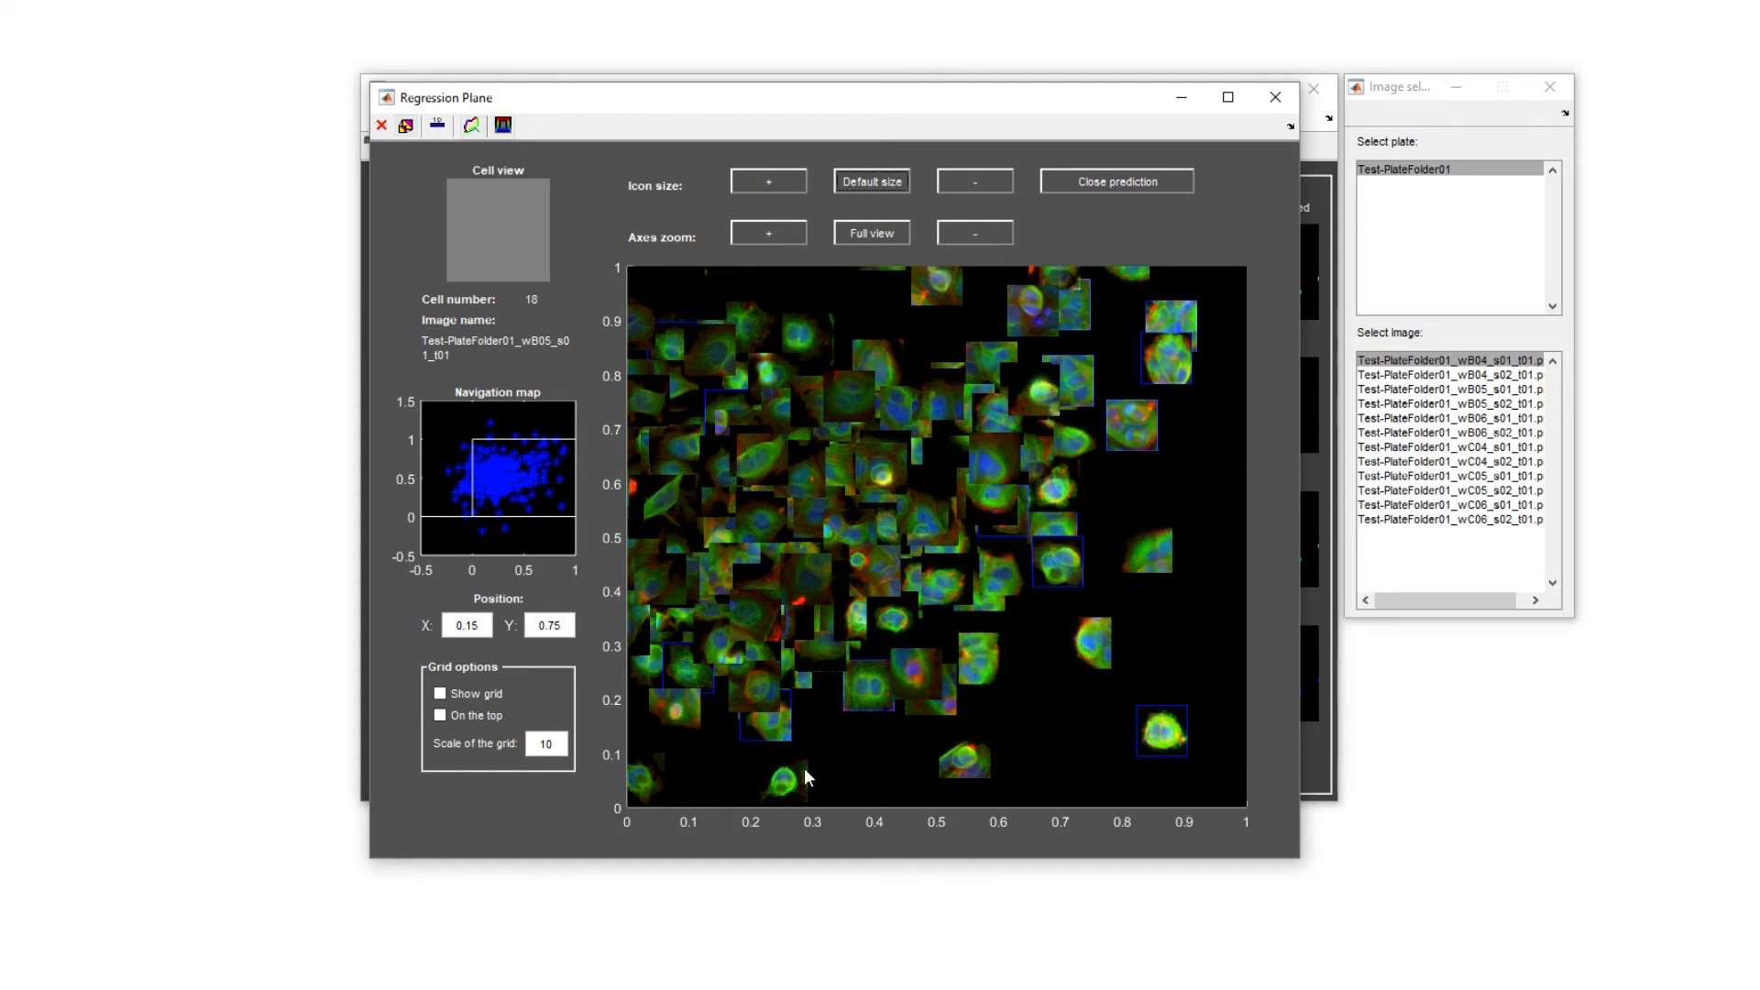
pyautogui.click(1130, 181)
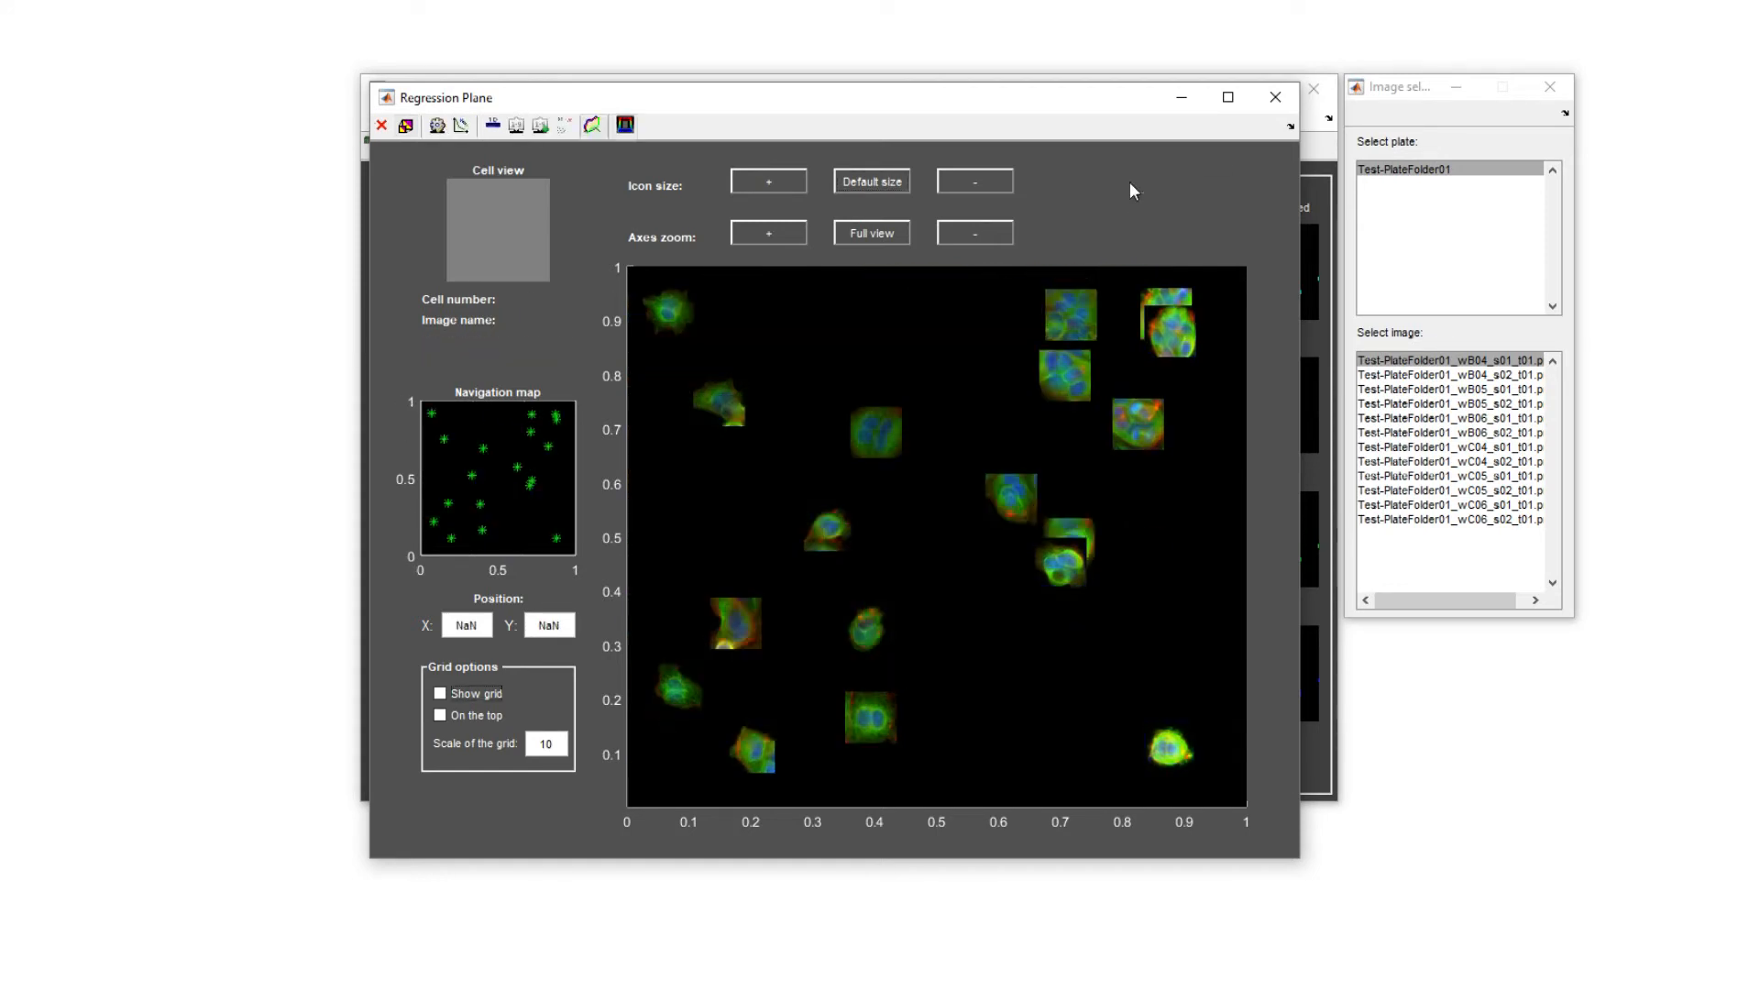
pyautogui.click(1274, 97)
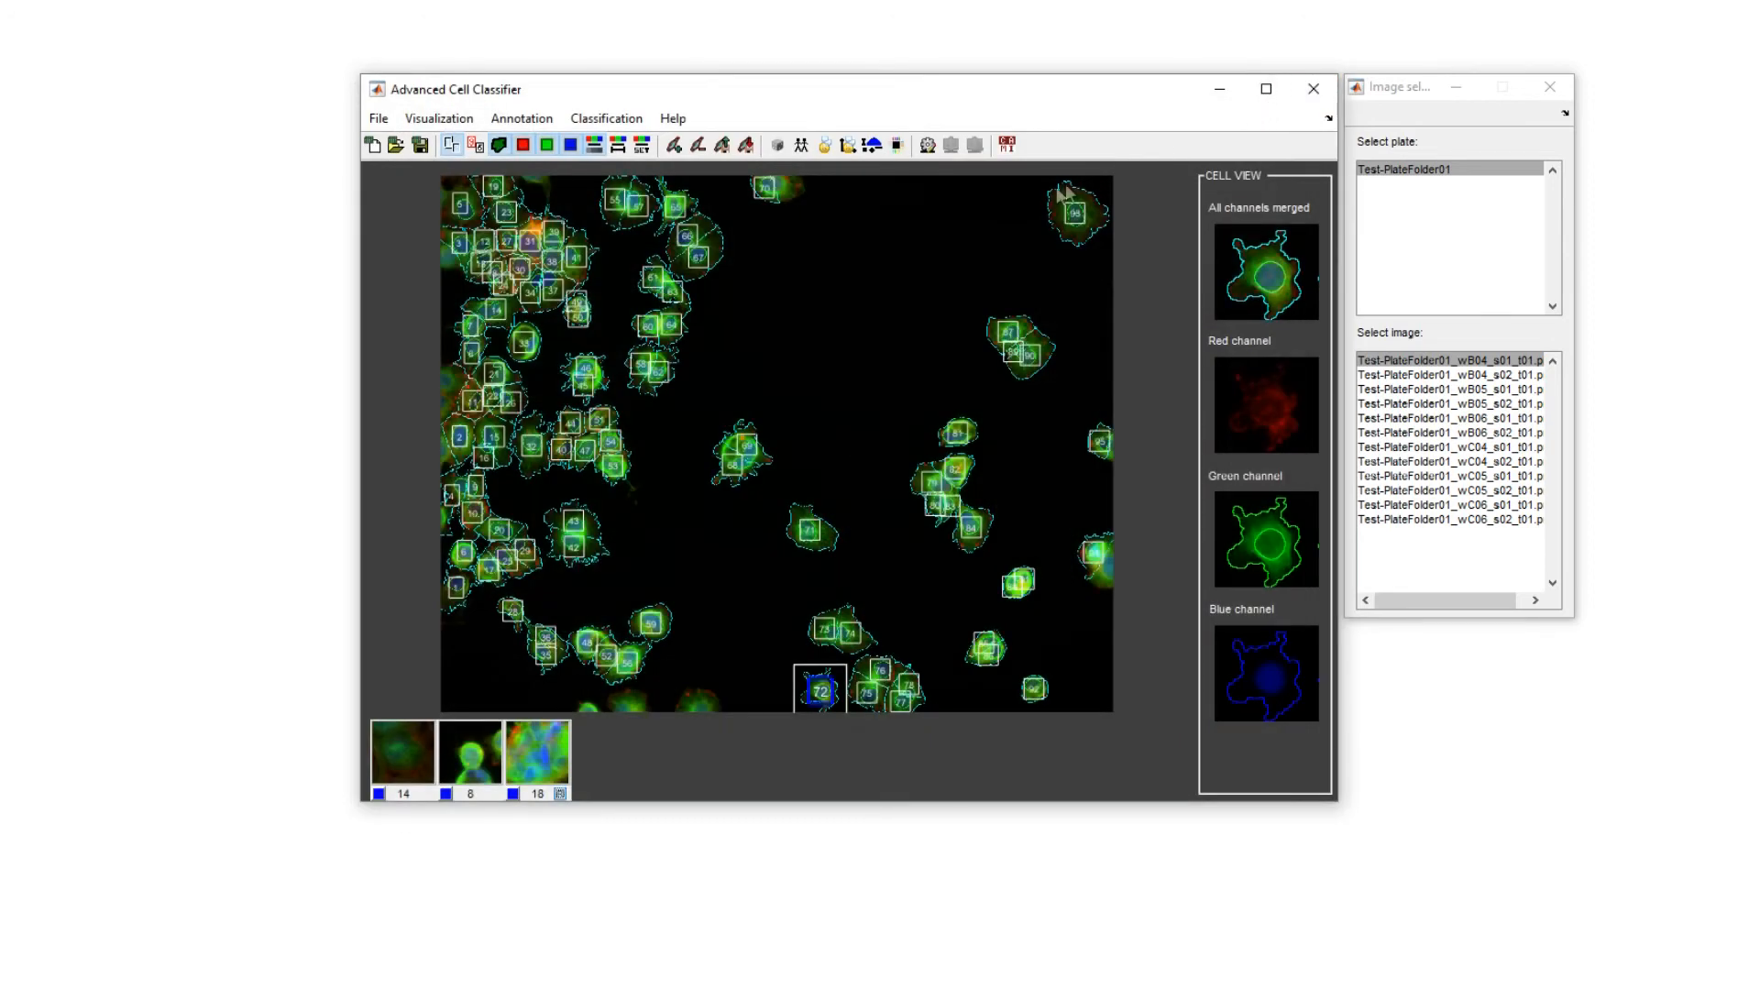
# Turn on active regression and generate the sampling pool with a sampling ratio of 1.0.
pyautogui.click(846, 157)
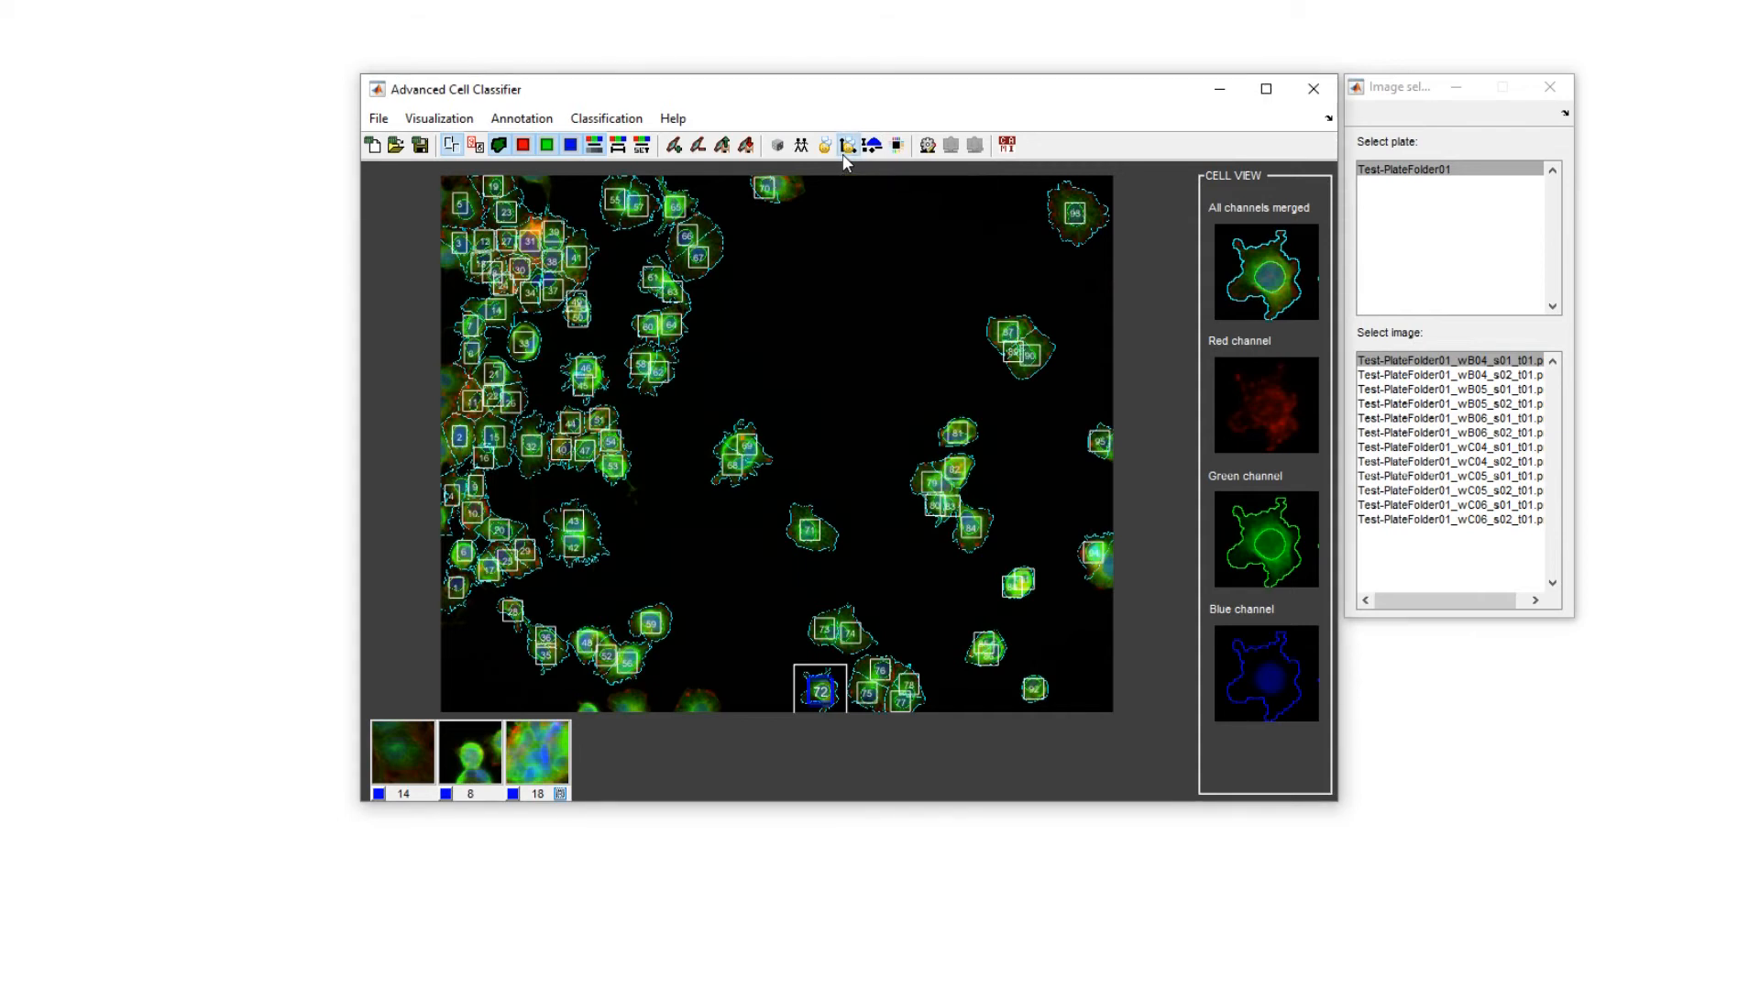
pyautogui.click(850, 402)
pyautogui.click(691, 453)
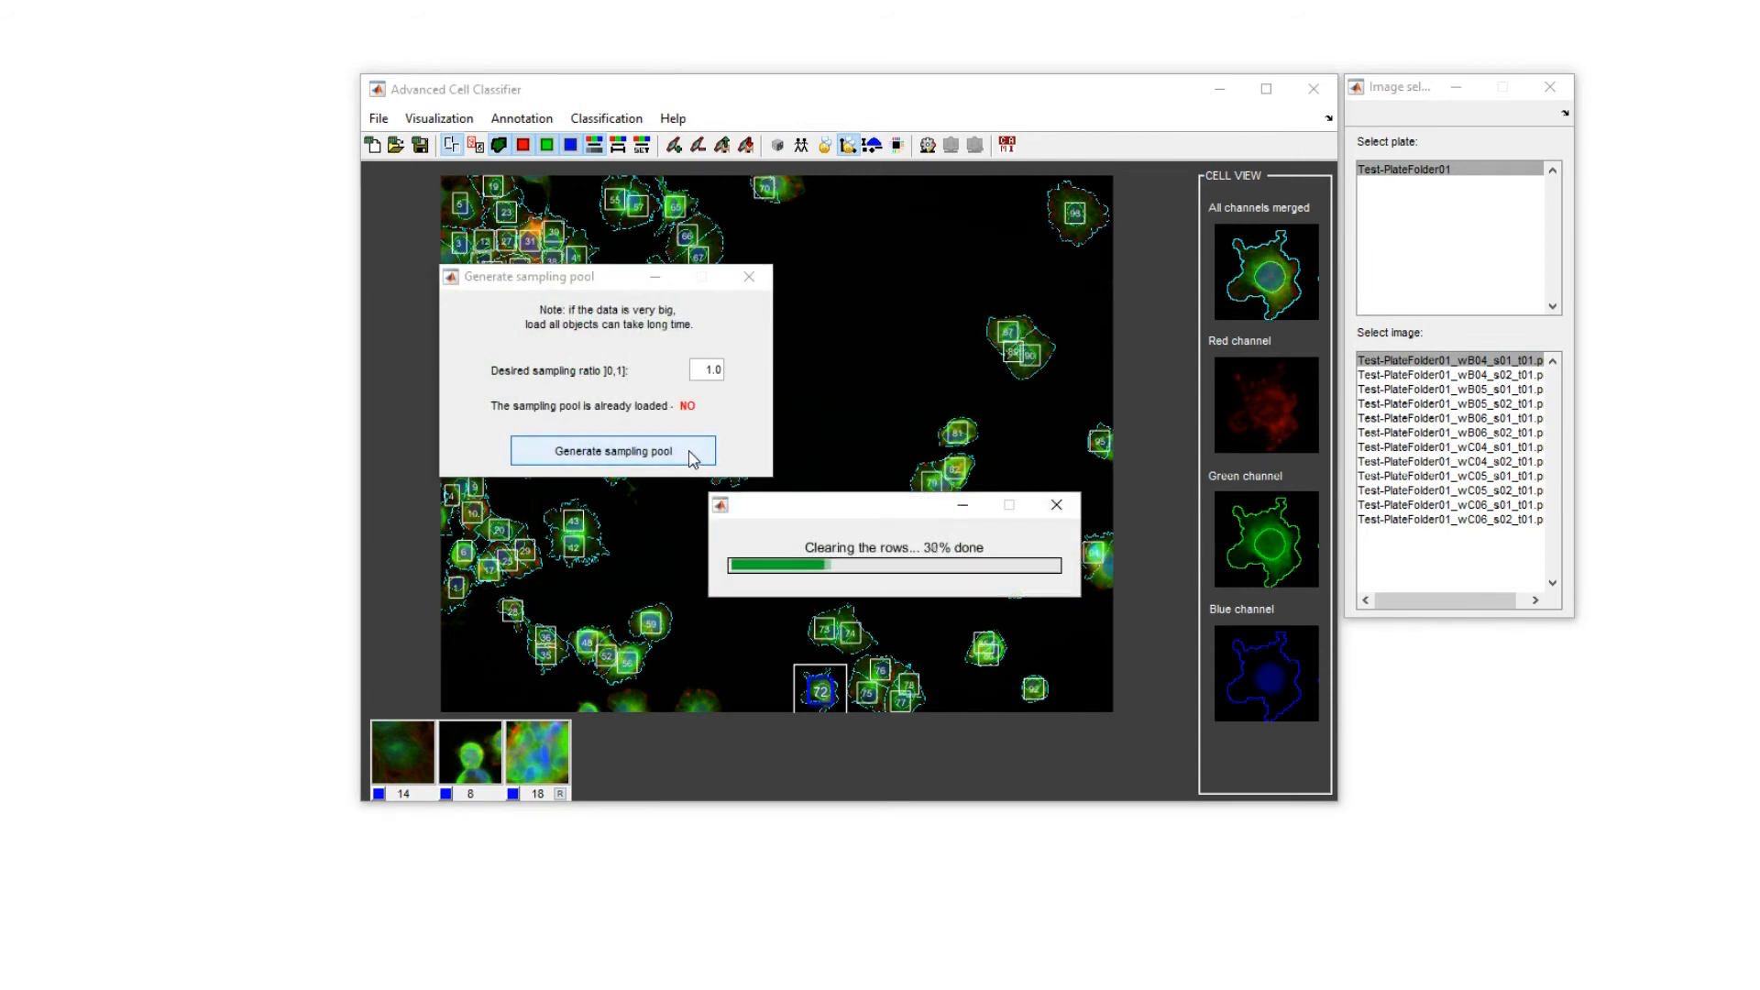
# Start active learning for the multiNucleatedCells class with 5 cells per batch, the EmptyRegions2D method and no parallel computing.
pyautogui.click(516, 244)
pyautogui.click(516, 243)
pyautogui.click(862, 332)
pyautogui.click(862, 340)
pyautogui.click(863, 376)
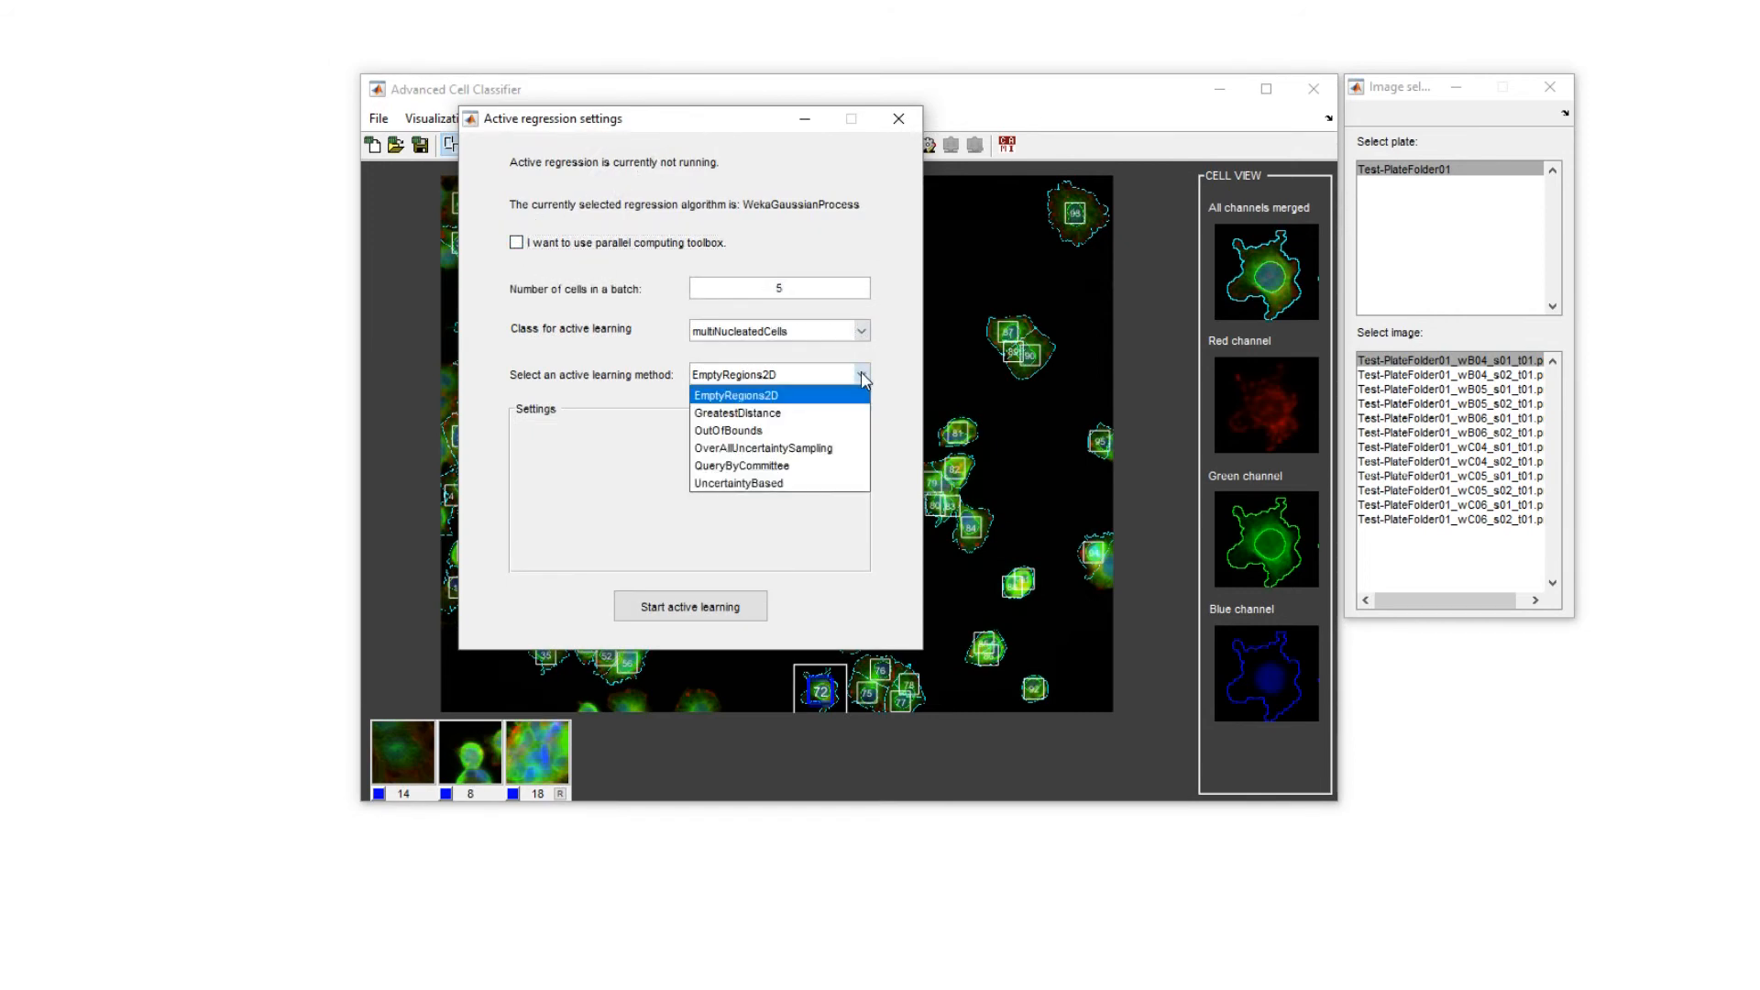
pyautogui.click(863, 376)
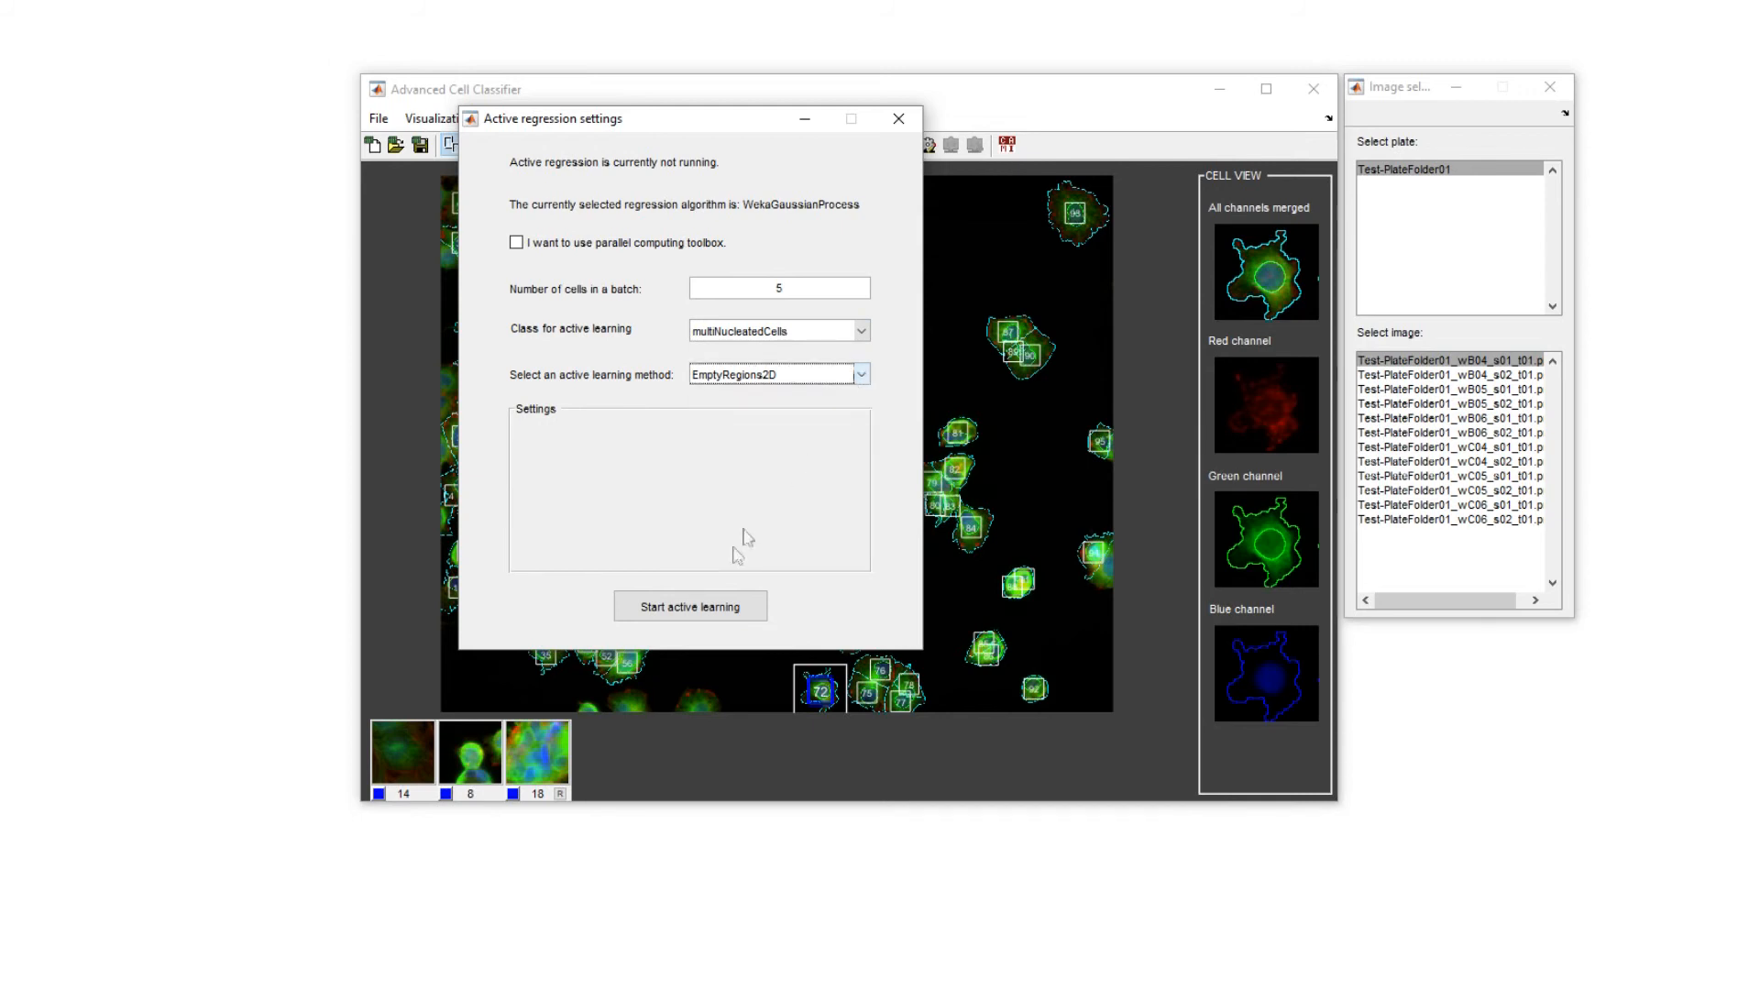
pyautogui.click(708, 605)
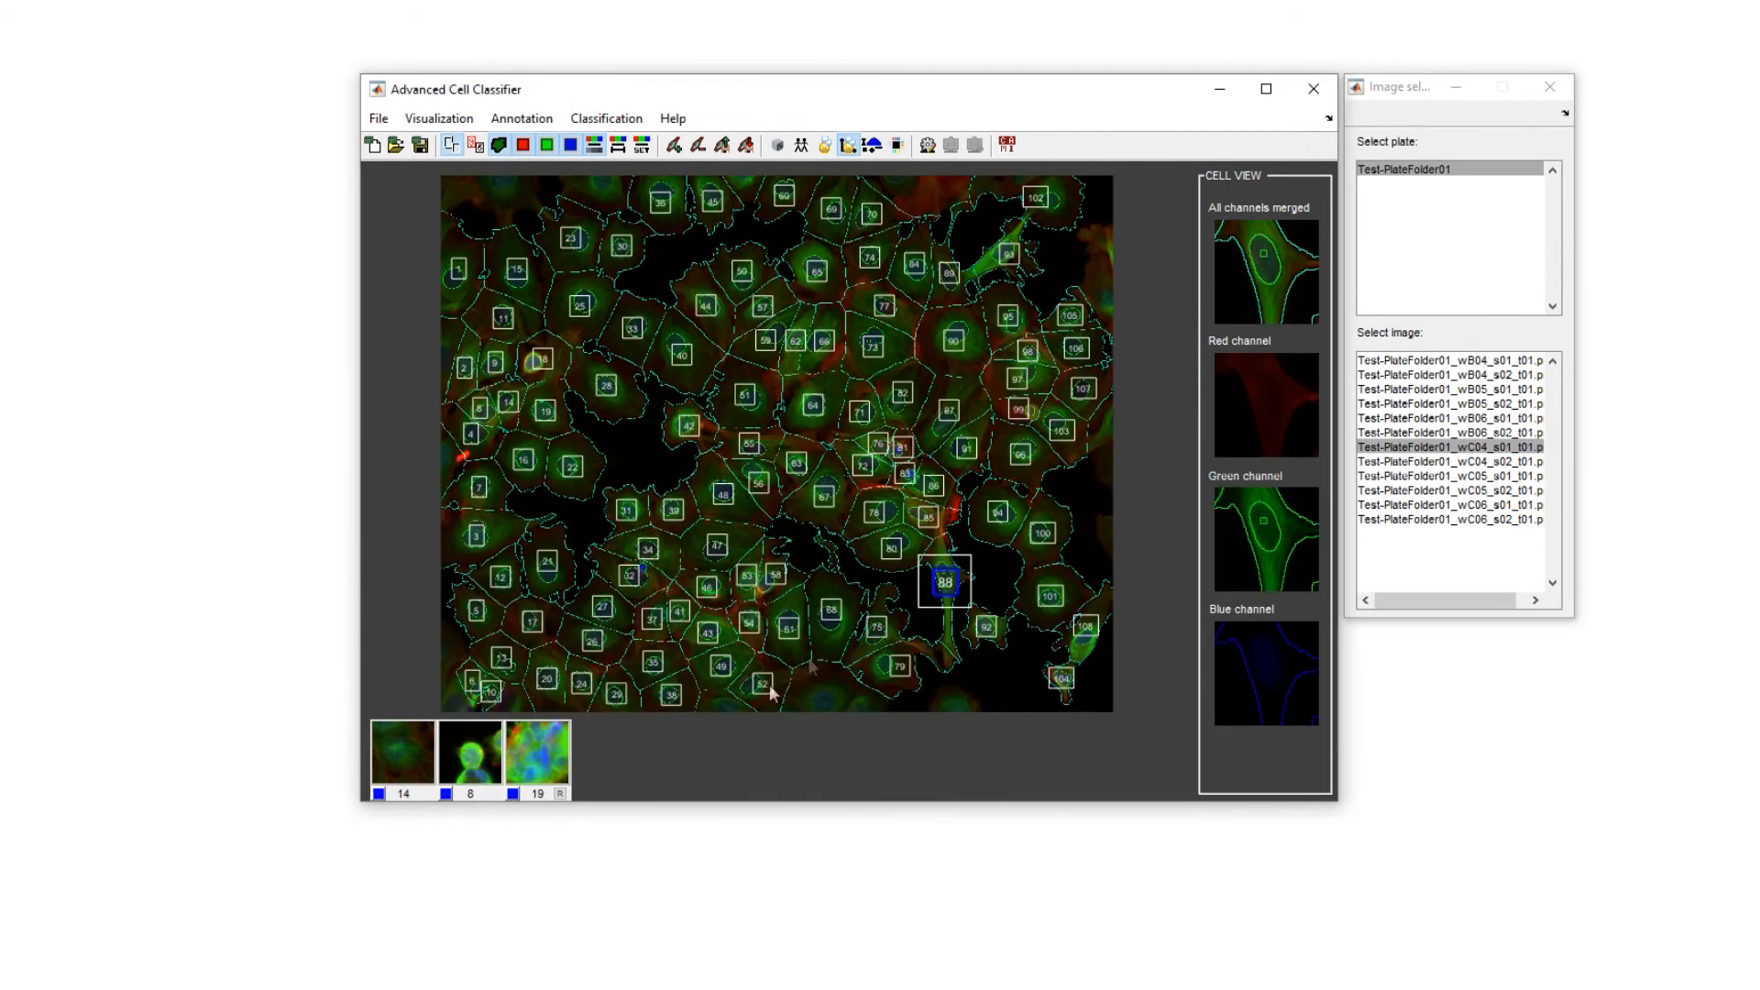
# Add the proposed cell 88 of image wC04_s01 to the regression class, placing it at about (0.46, 0.38) on the plane.
pyautogui.click(567, 750)
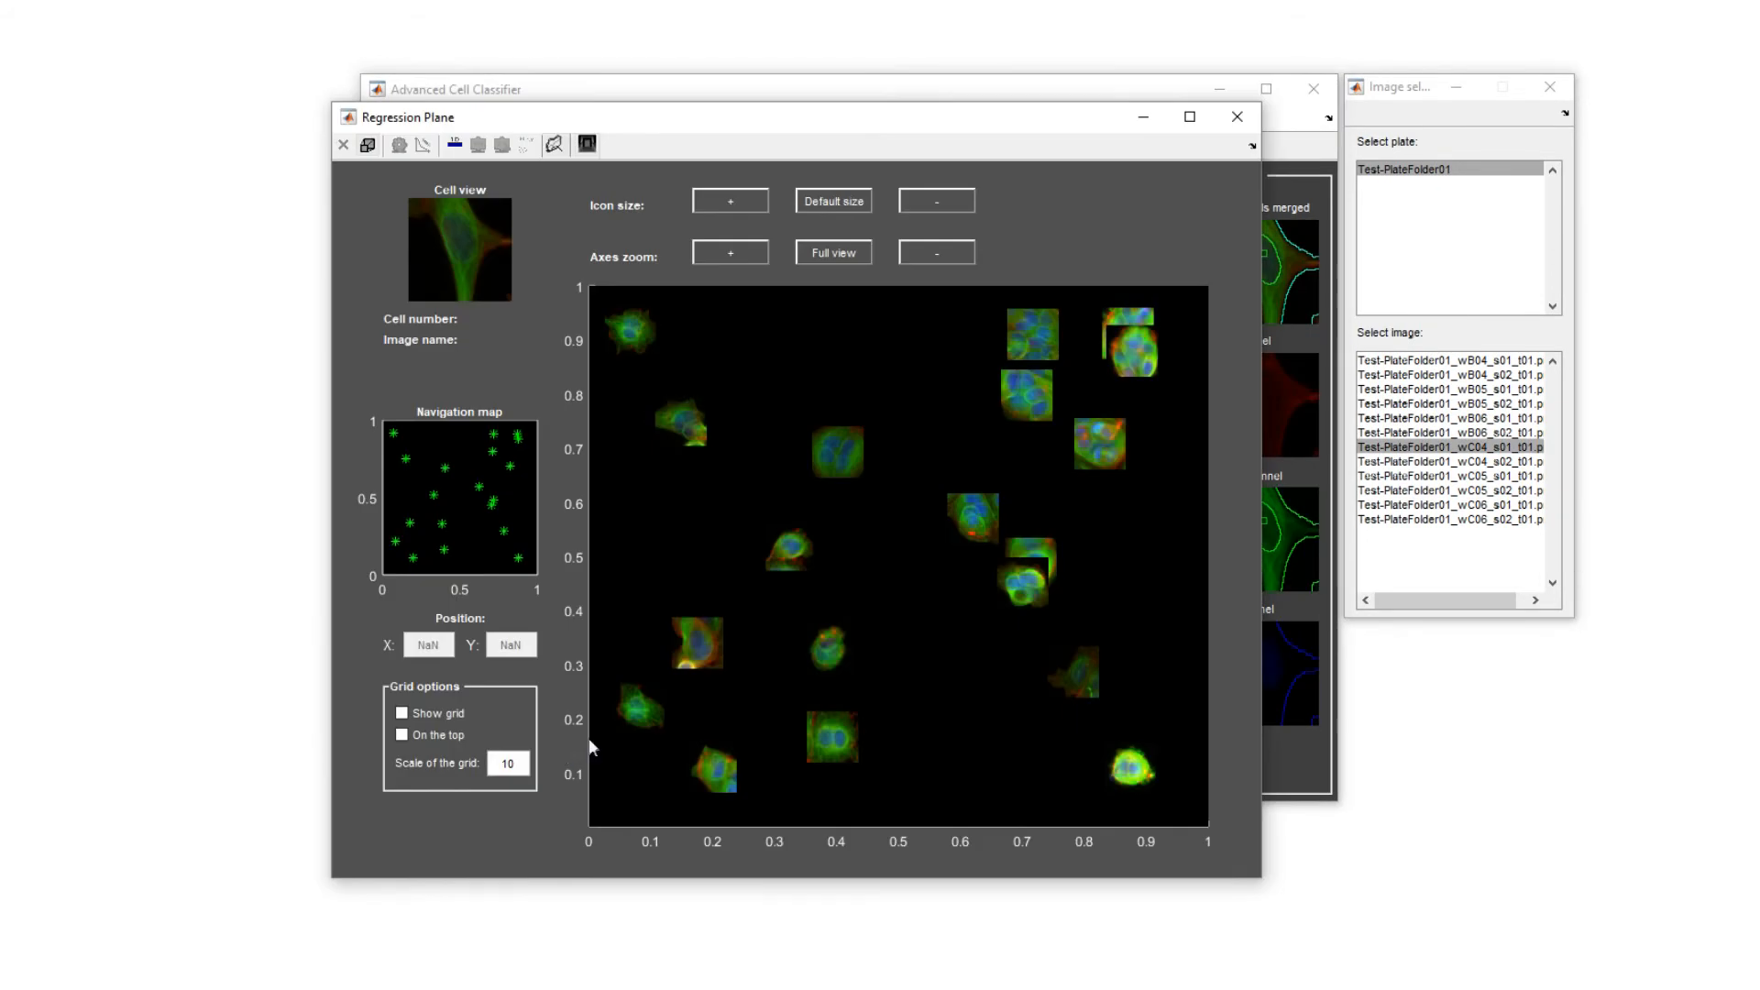
pyautogui.click(871, 624)
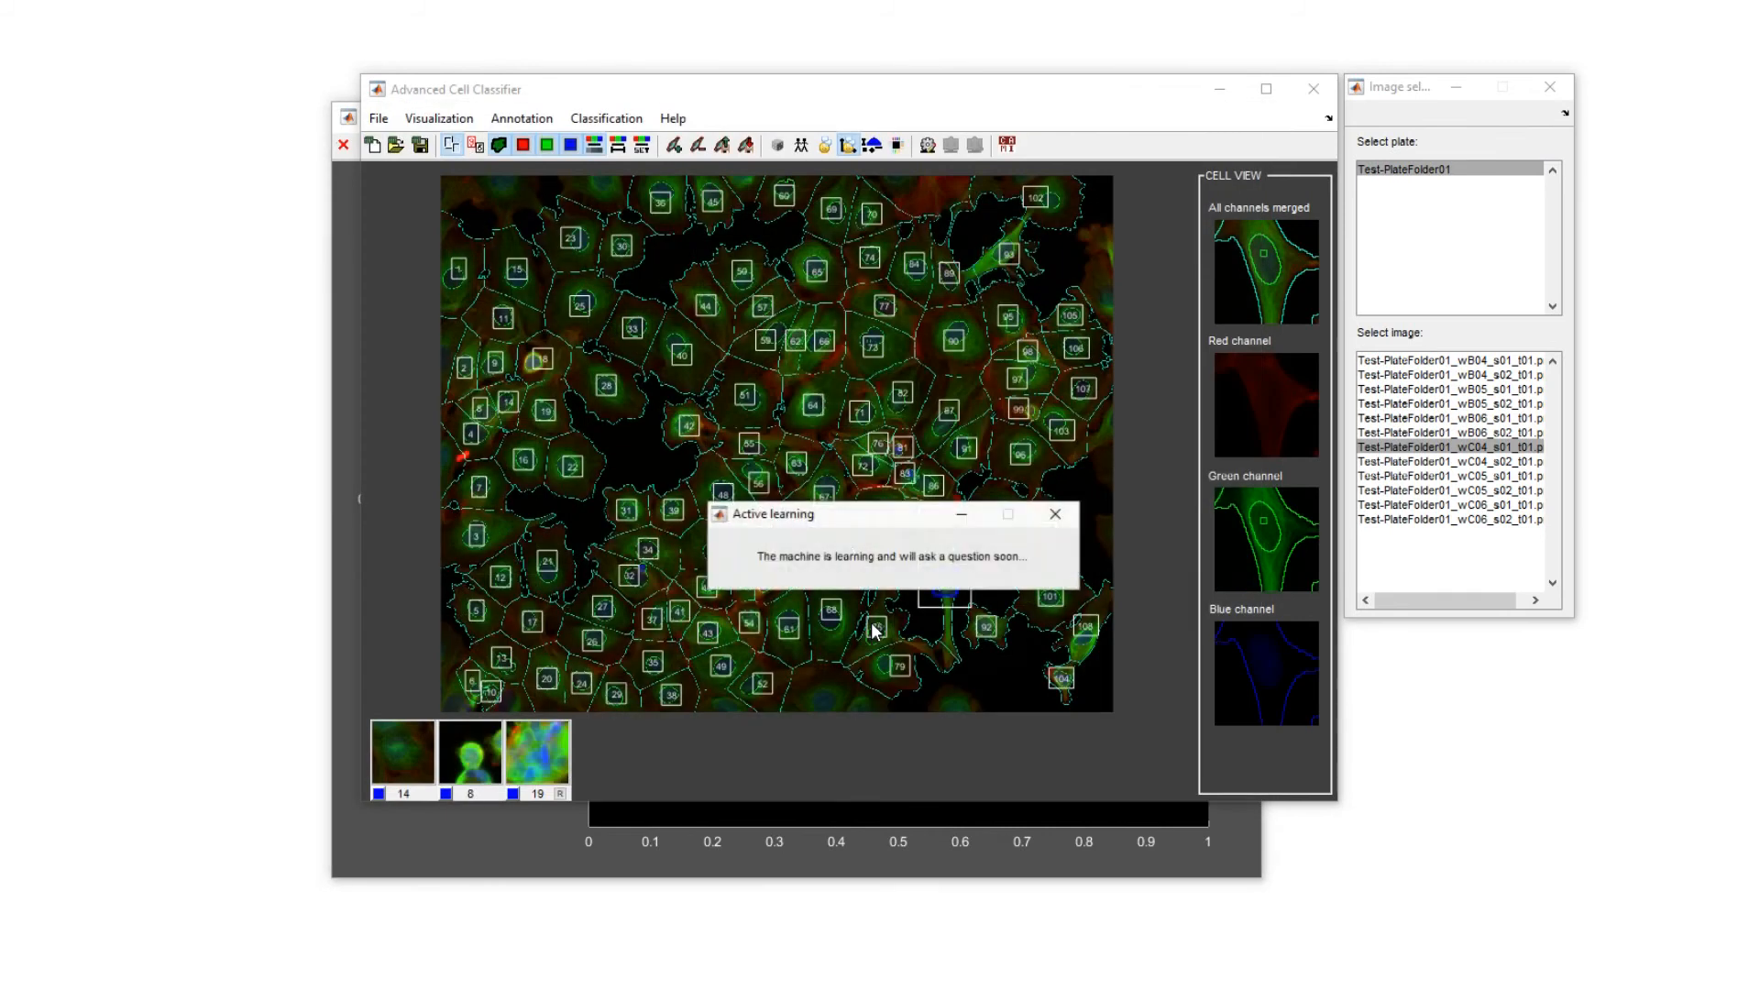
# Add the proposed cell of image wB04_s01 to the regression class at about (0.58, 0.22), then assign proposed cell 75 of wB04_s02 to that class.
pyautogui.click(524, 770)
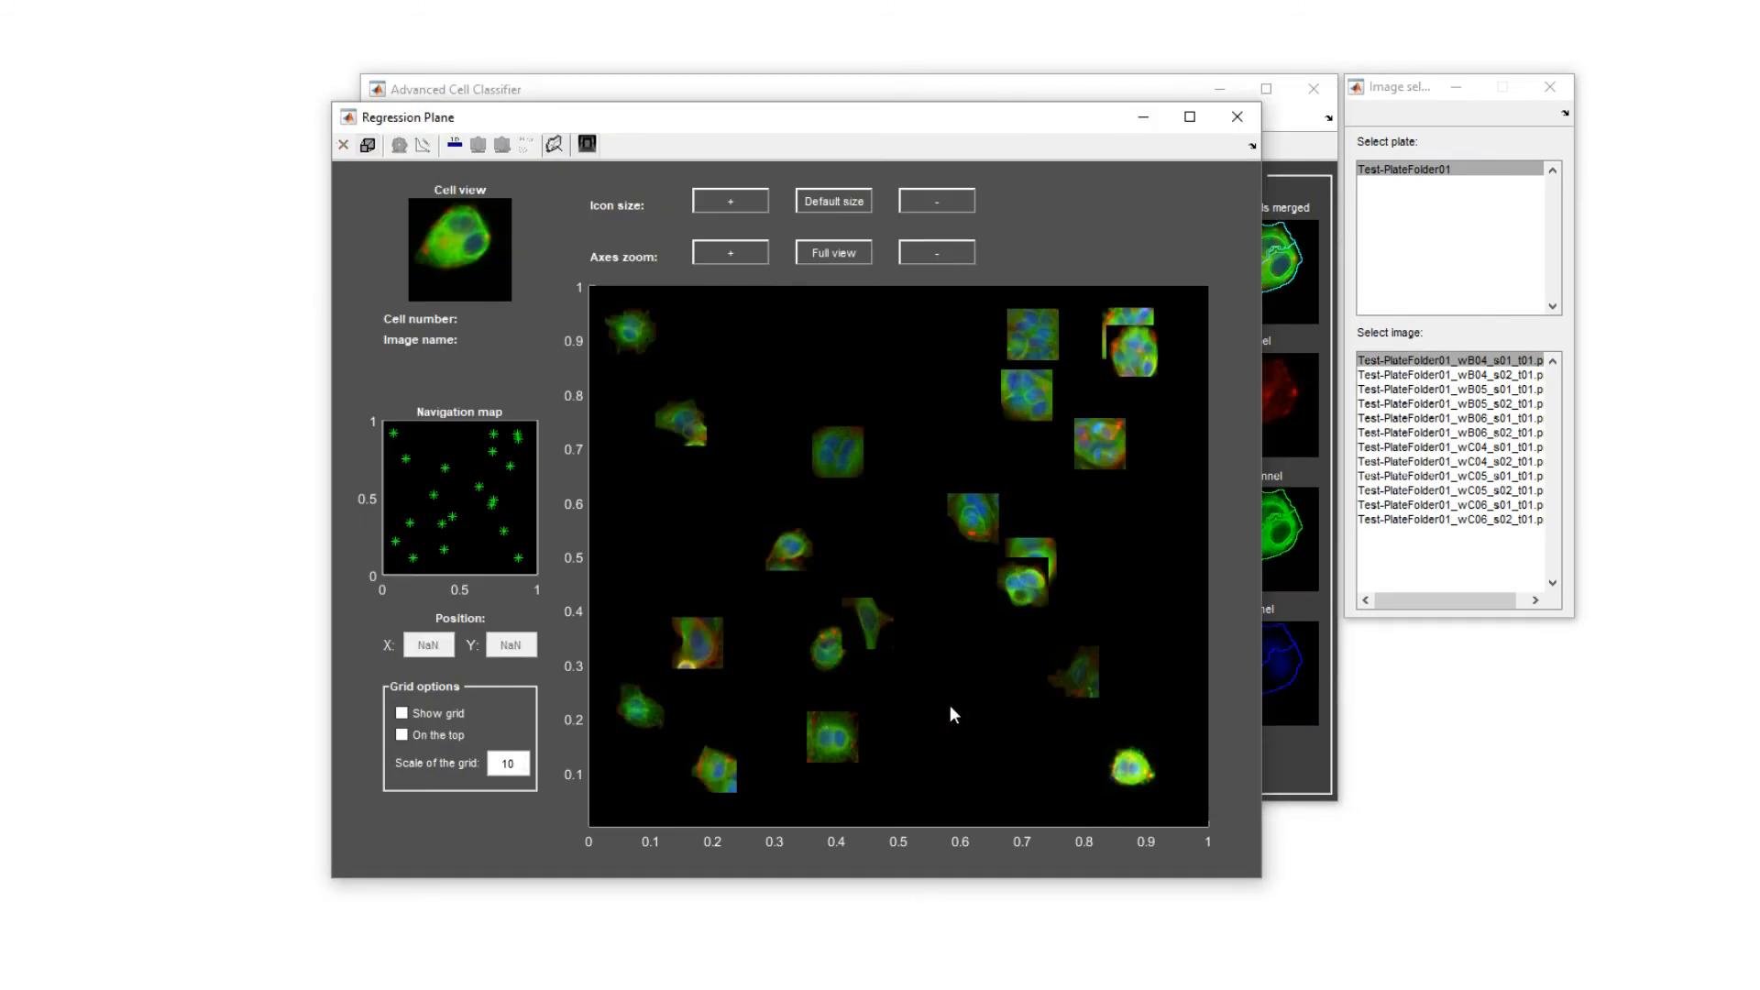
pyautogui.click(951, 709)
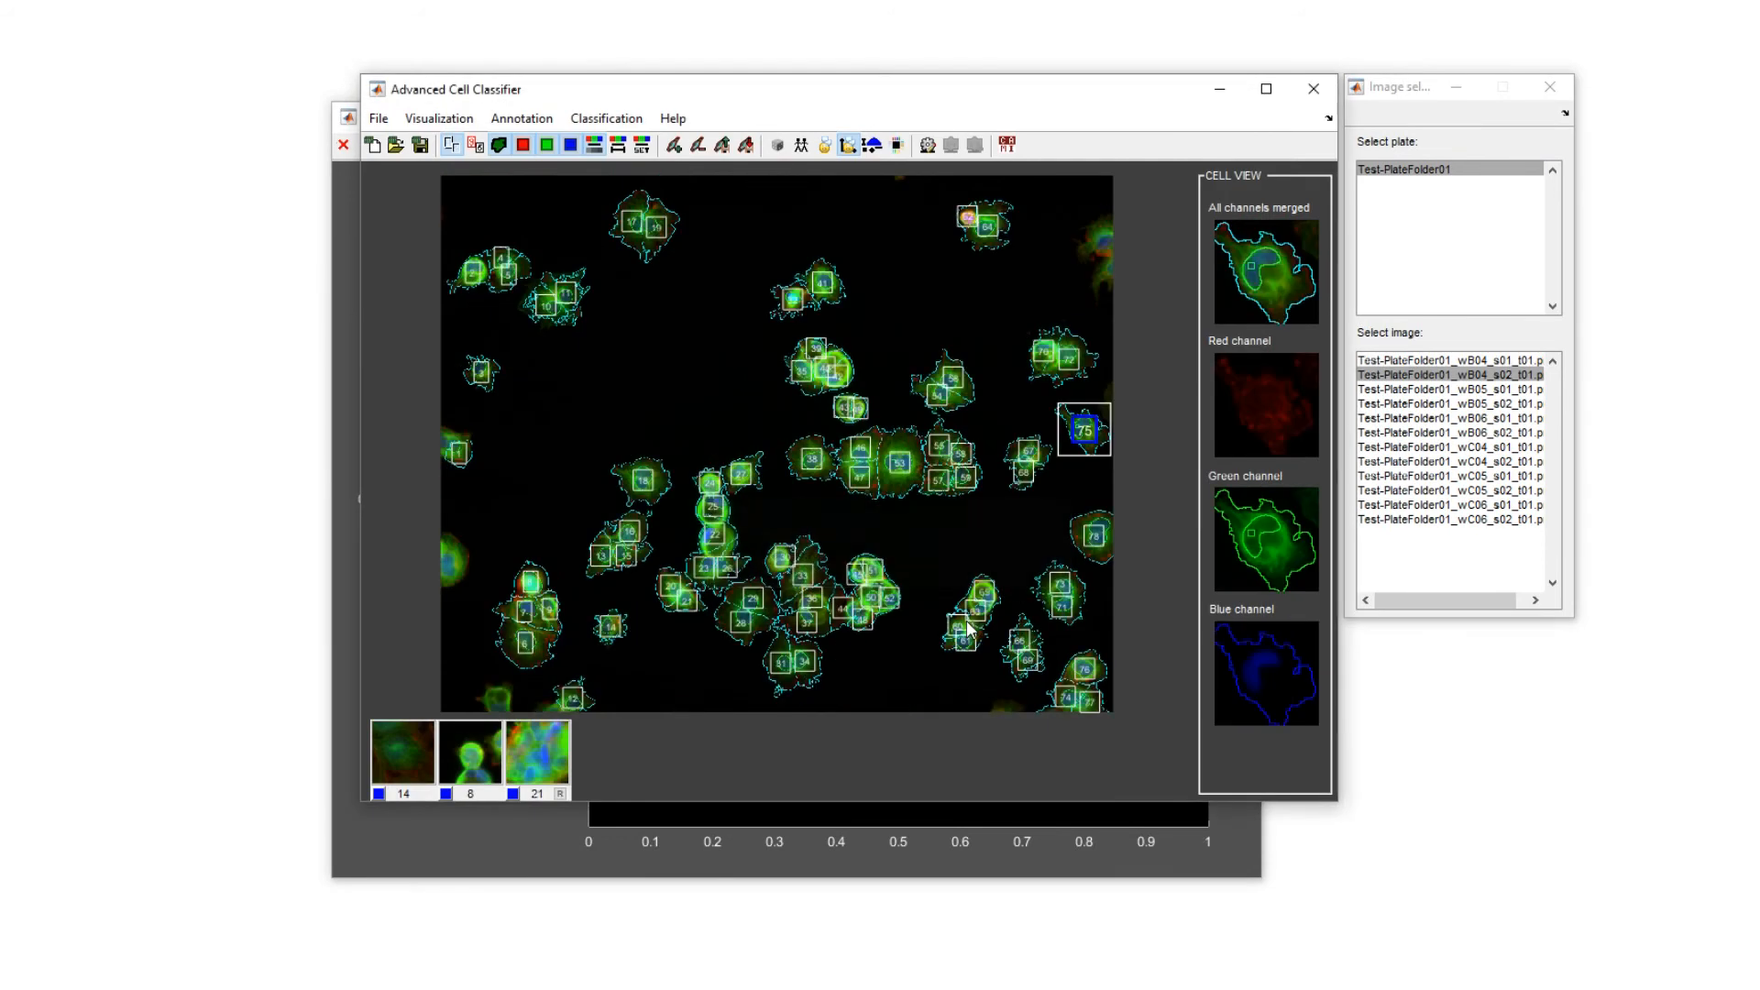
pyautogui.click(545, 766)
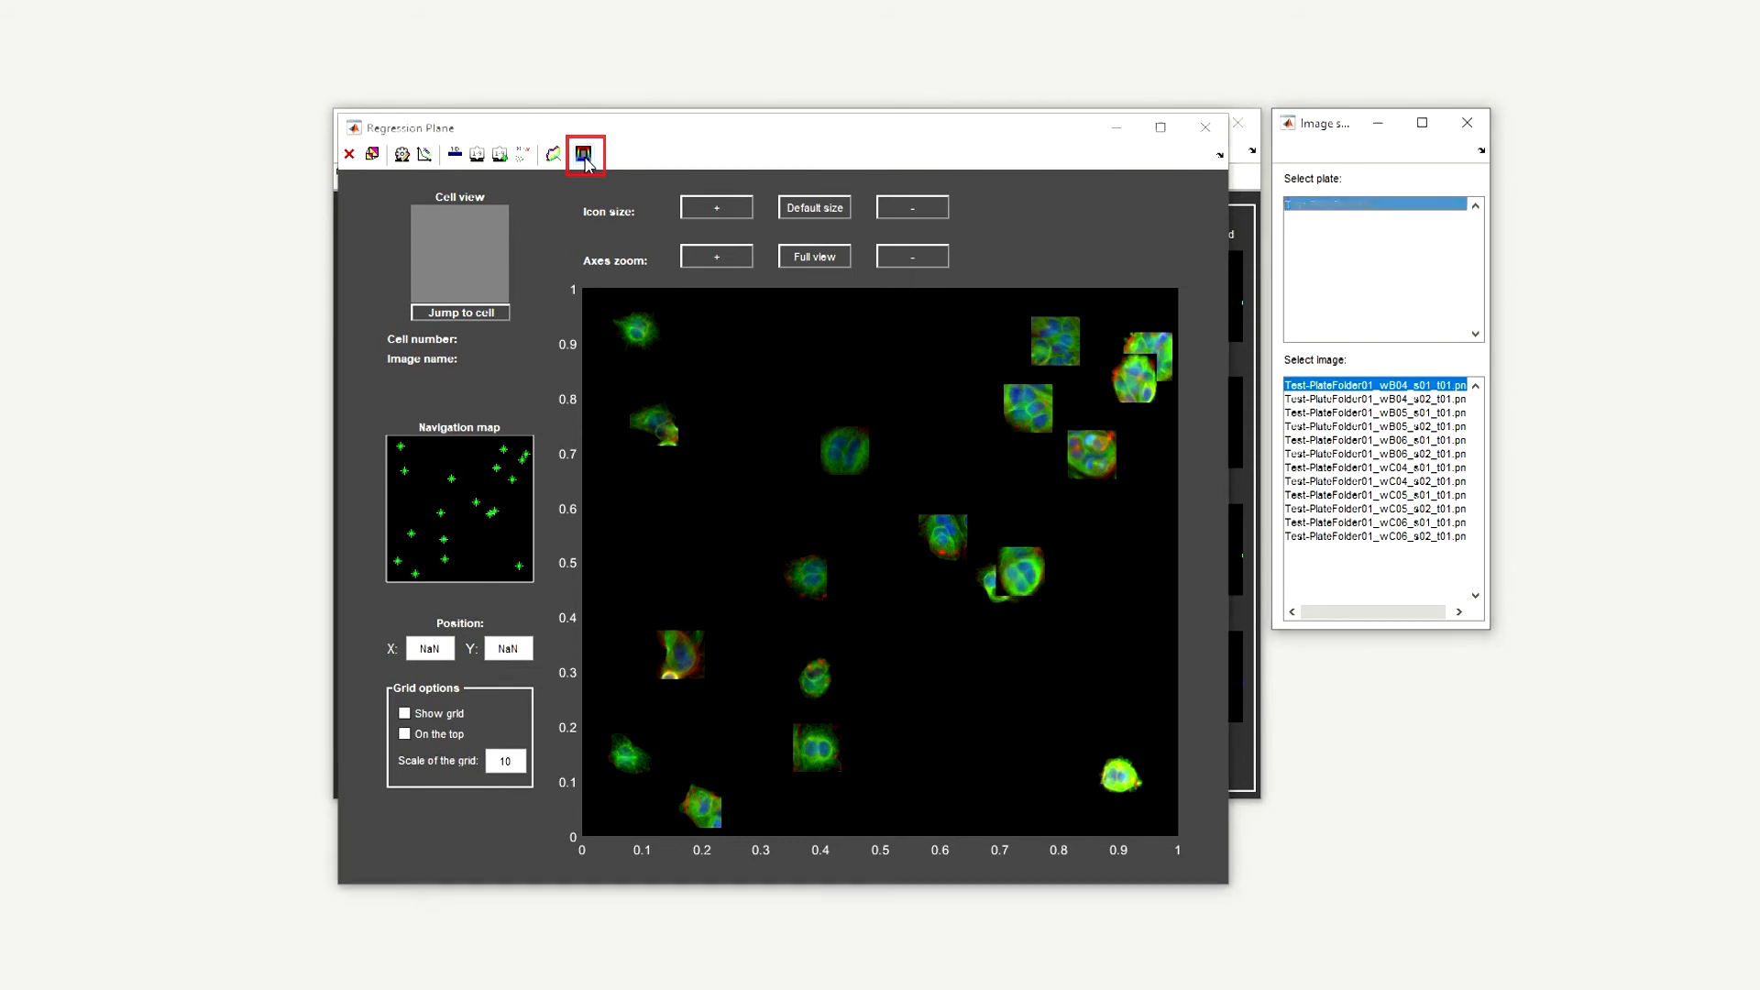
# Apply color frames to the cells on the regression plane, based on the OrigGreenFeatures MeanIntensity feature with a linear color scale spanning 1 to 256.
pyautogui.click(584, 156)
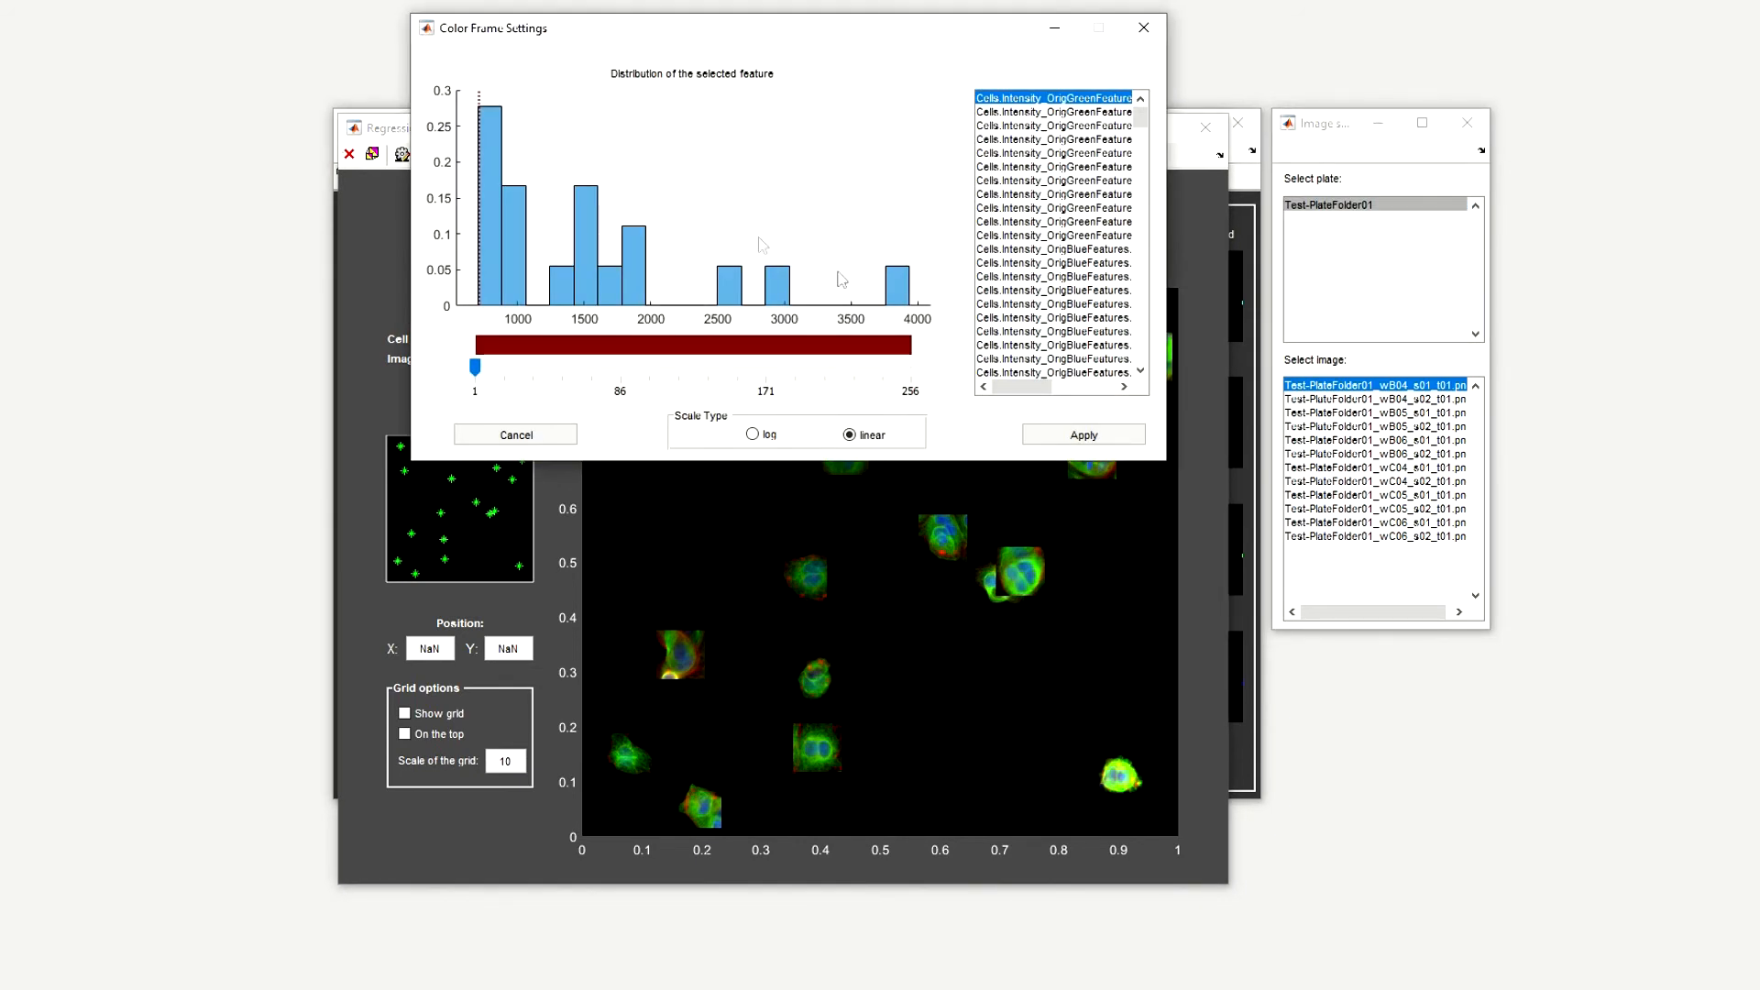
pyautogui.moveTo(1013, 392); pyautogui.dragTo(1059, 401)
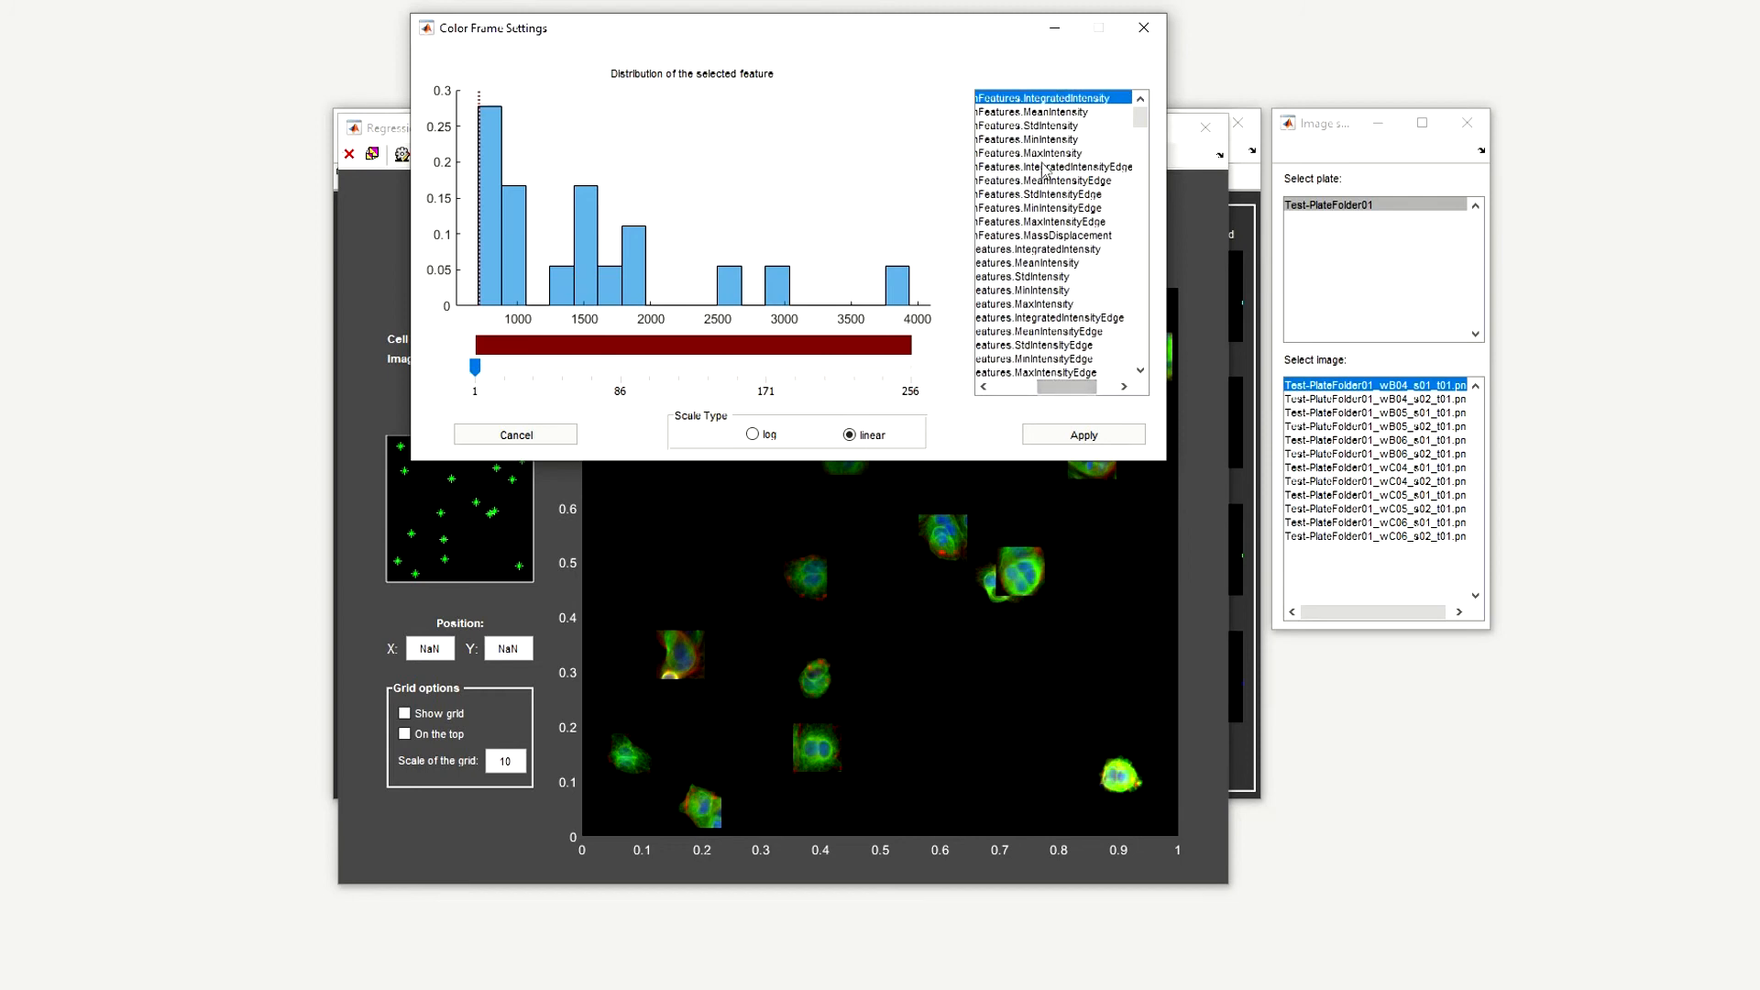
pyautogui.click(1042, 114)
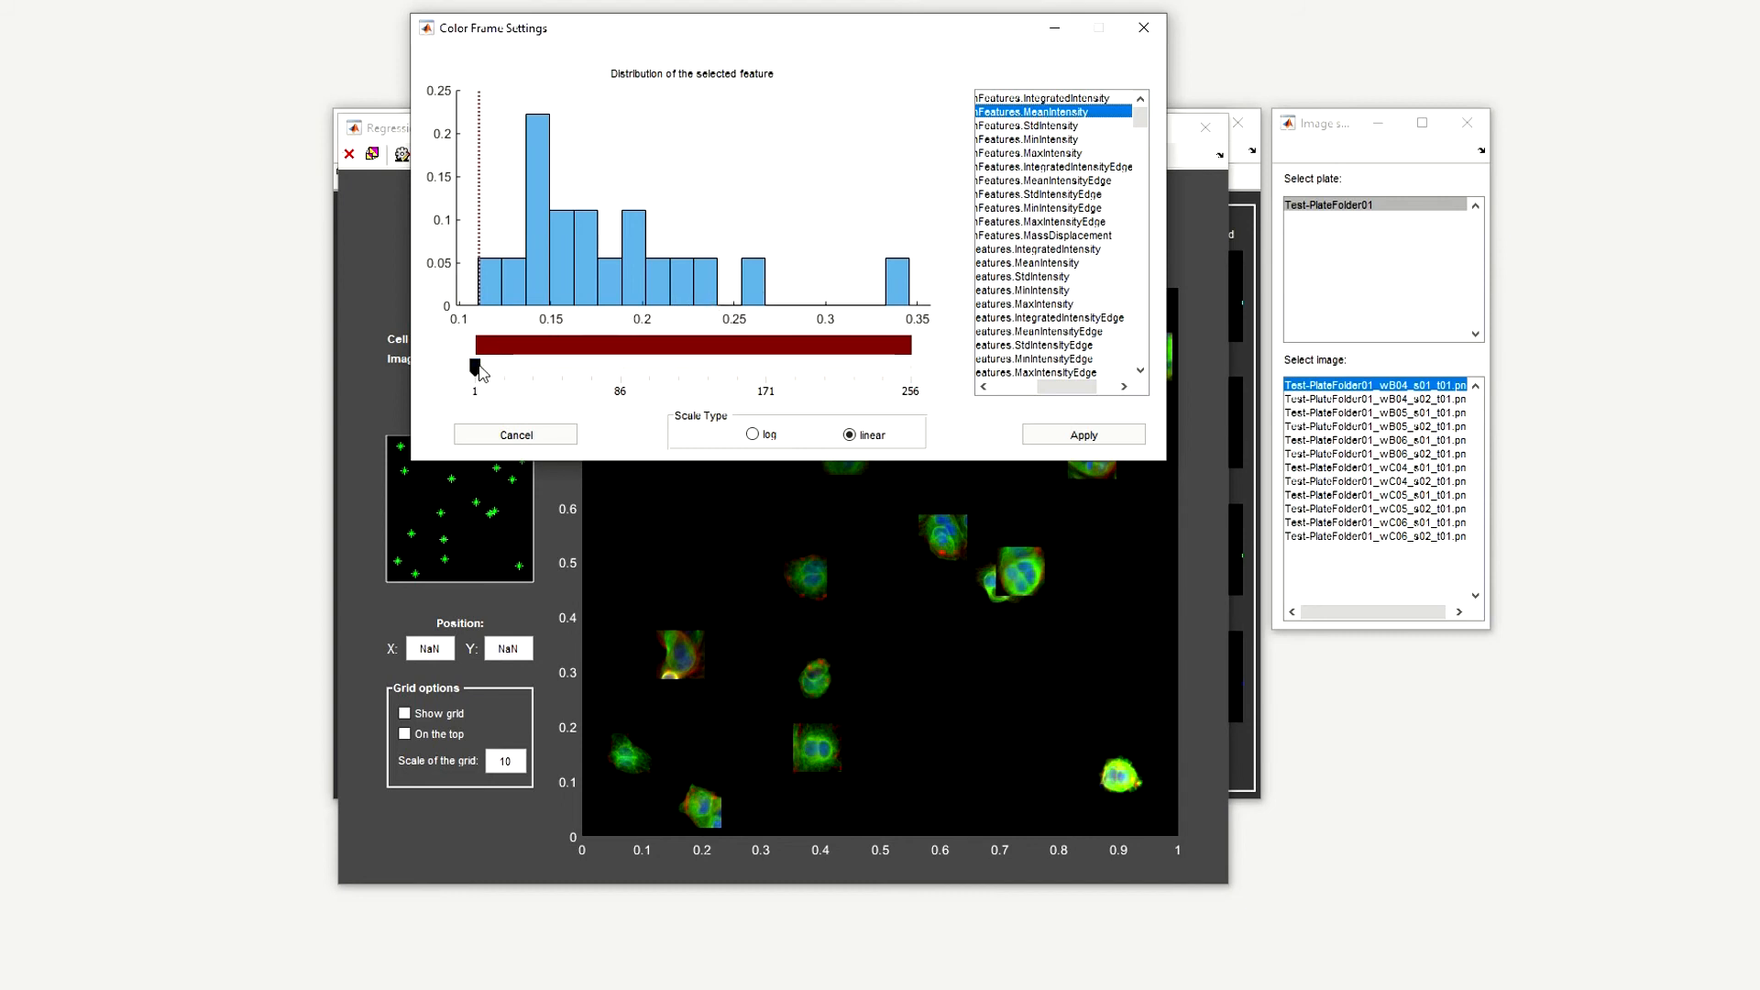
pyautogui.moveTo(475, 368); pyautogui.dragTo(917, 374)
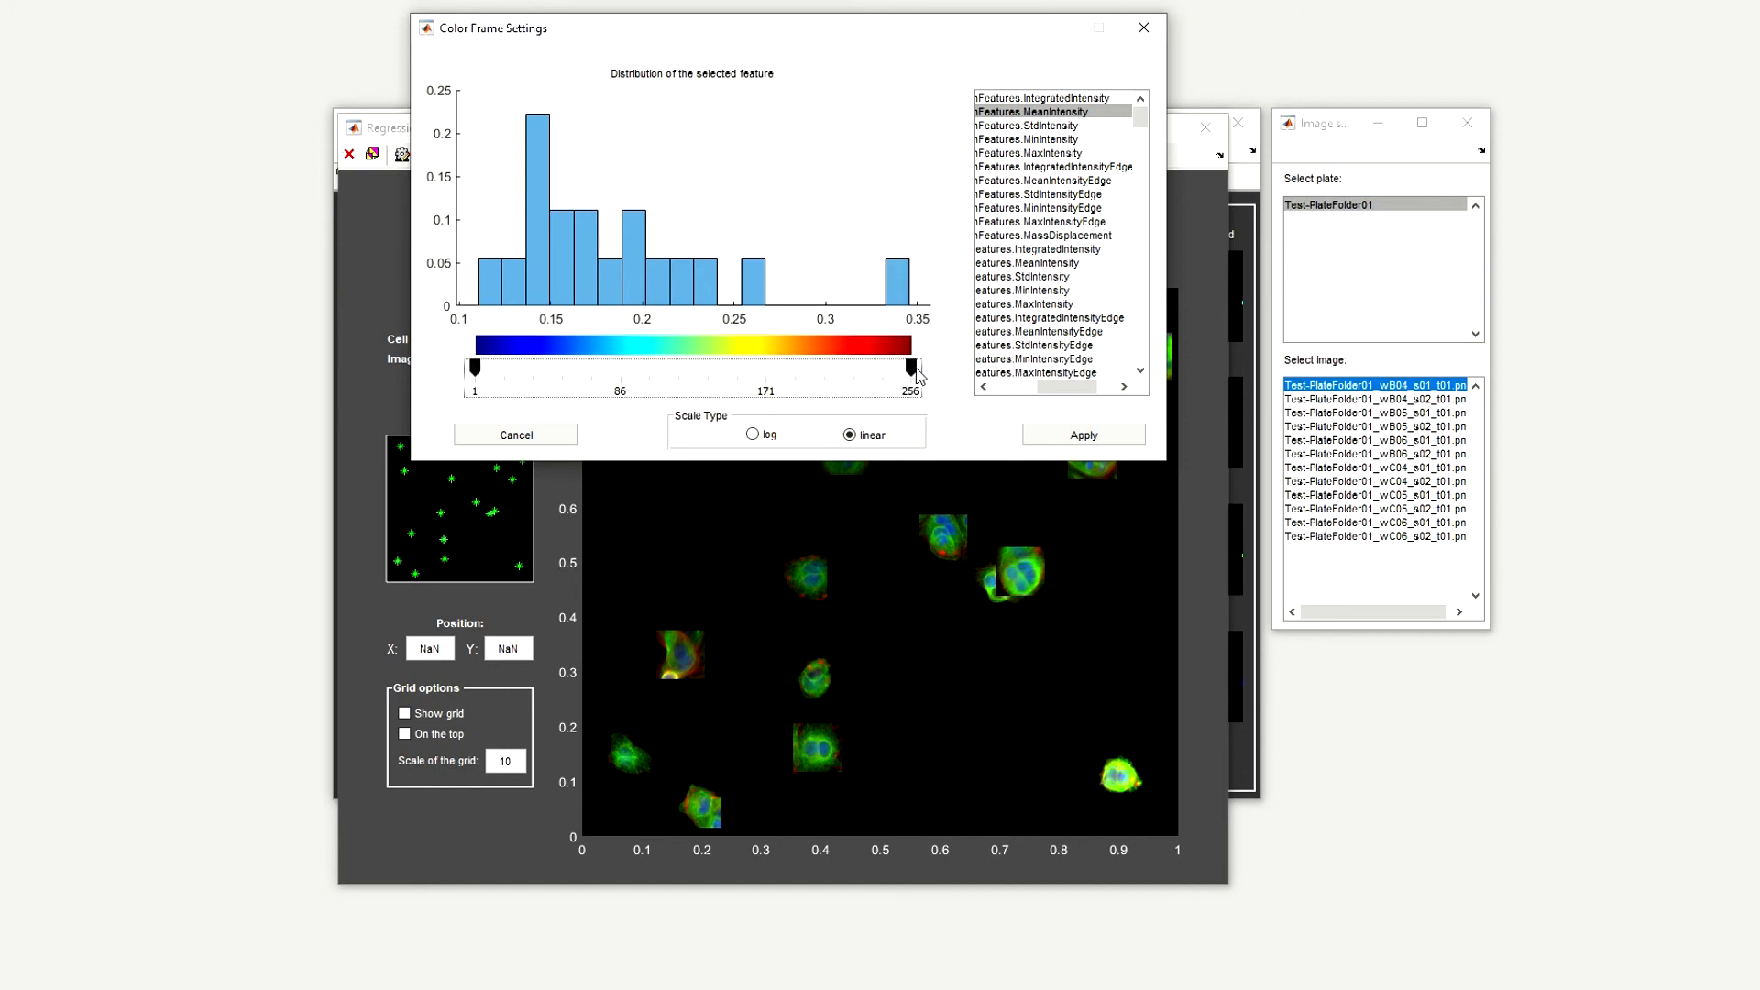
pyautogui.click(1079, 436)
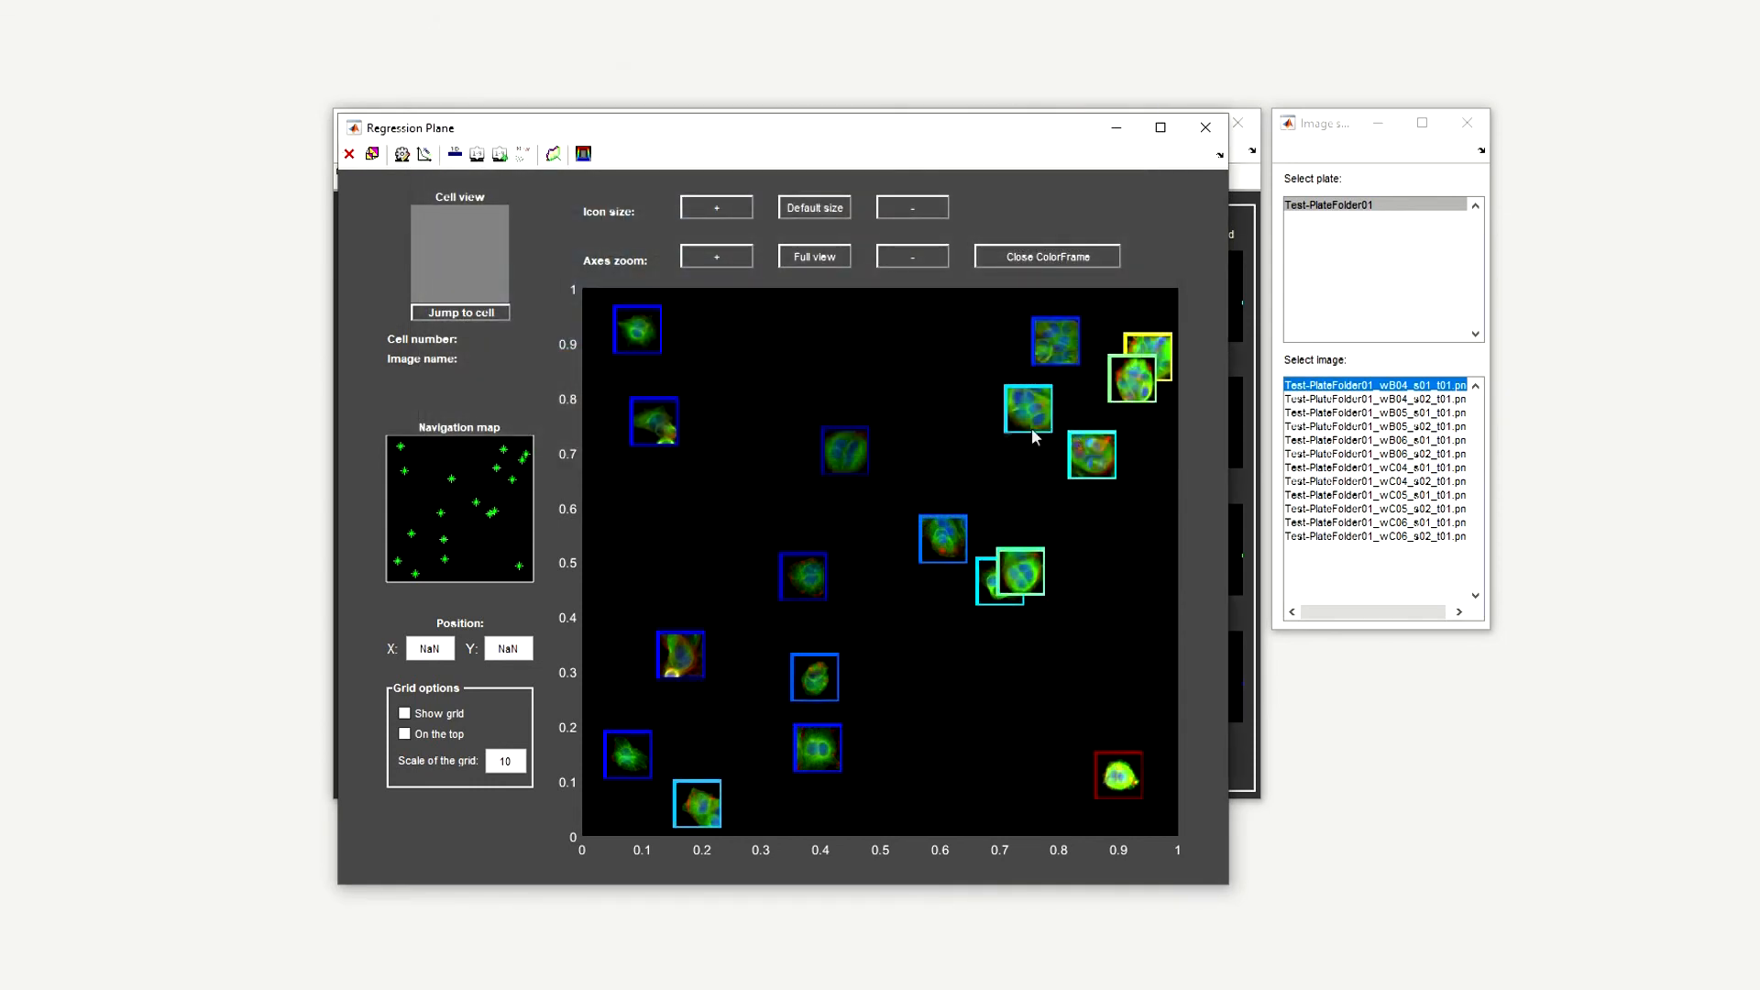
# Select the two upper-left cells on the plane with a polygon and move them down together to about (0.11, 0.70) and (0.14, 0.53).
pyautogui.click(684, 308)
pyautogui.click(716, 456)
pyautogui.click(614, 477)
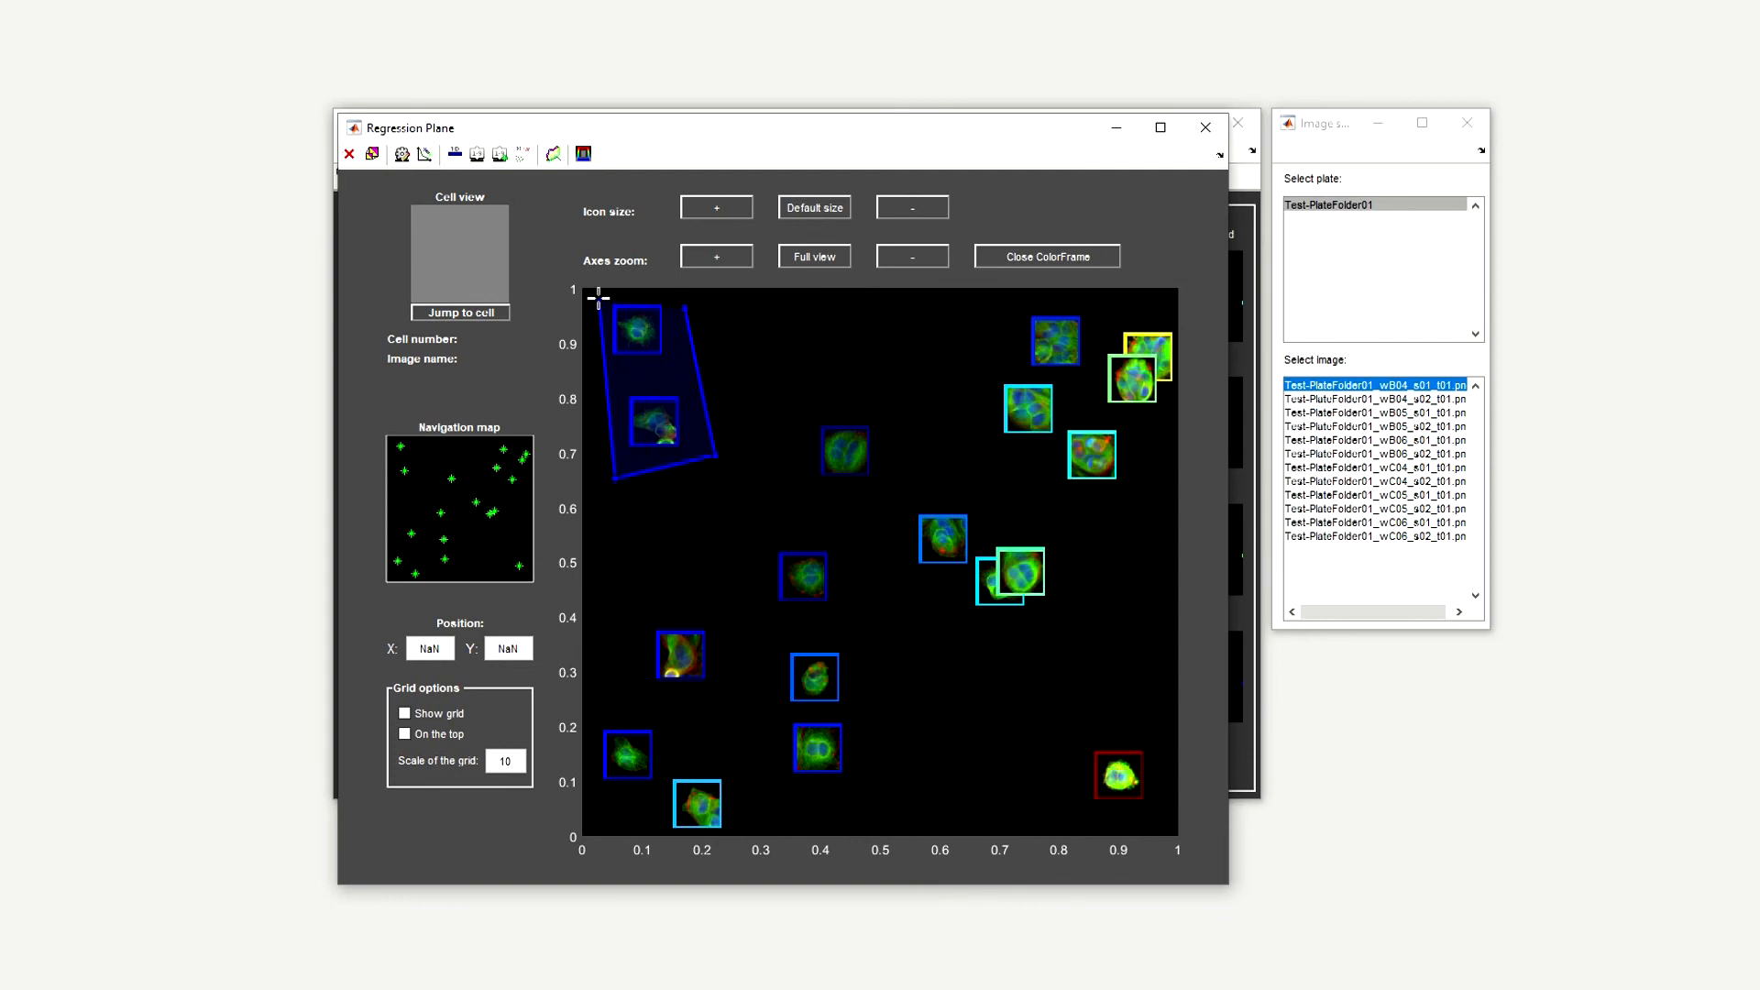
pyautogui.click(678, 305)
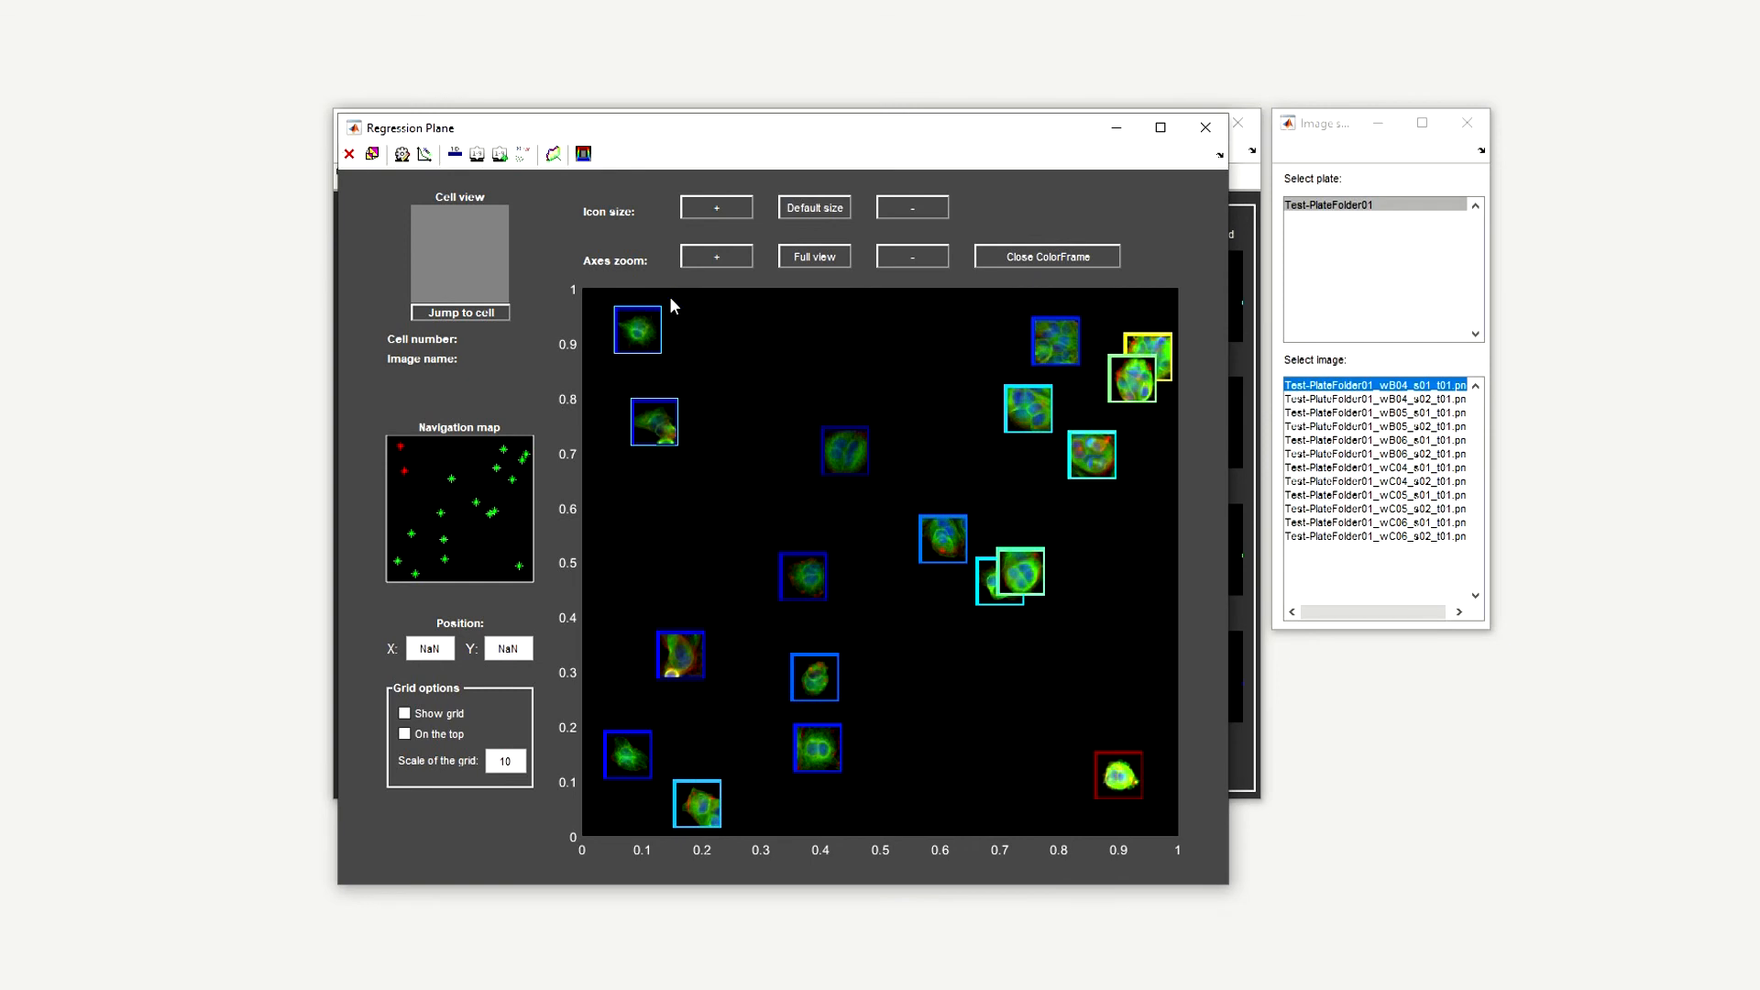
pyautogui.moveTo(639, 339); pyautogui.dragTo(650, 458)
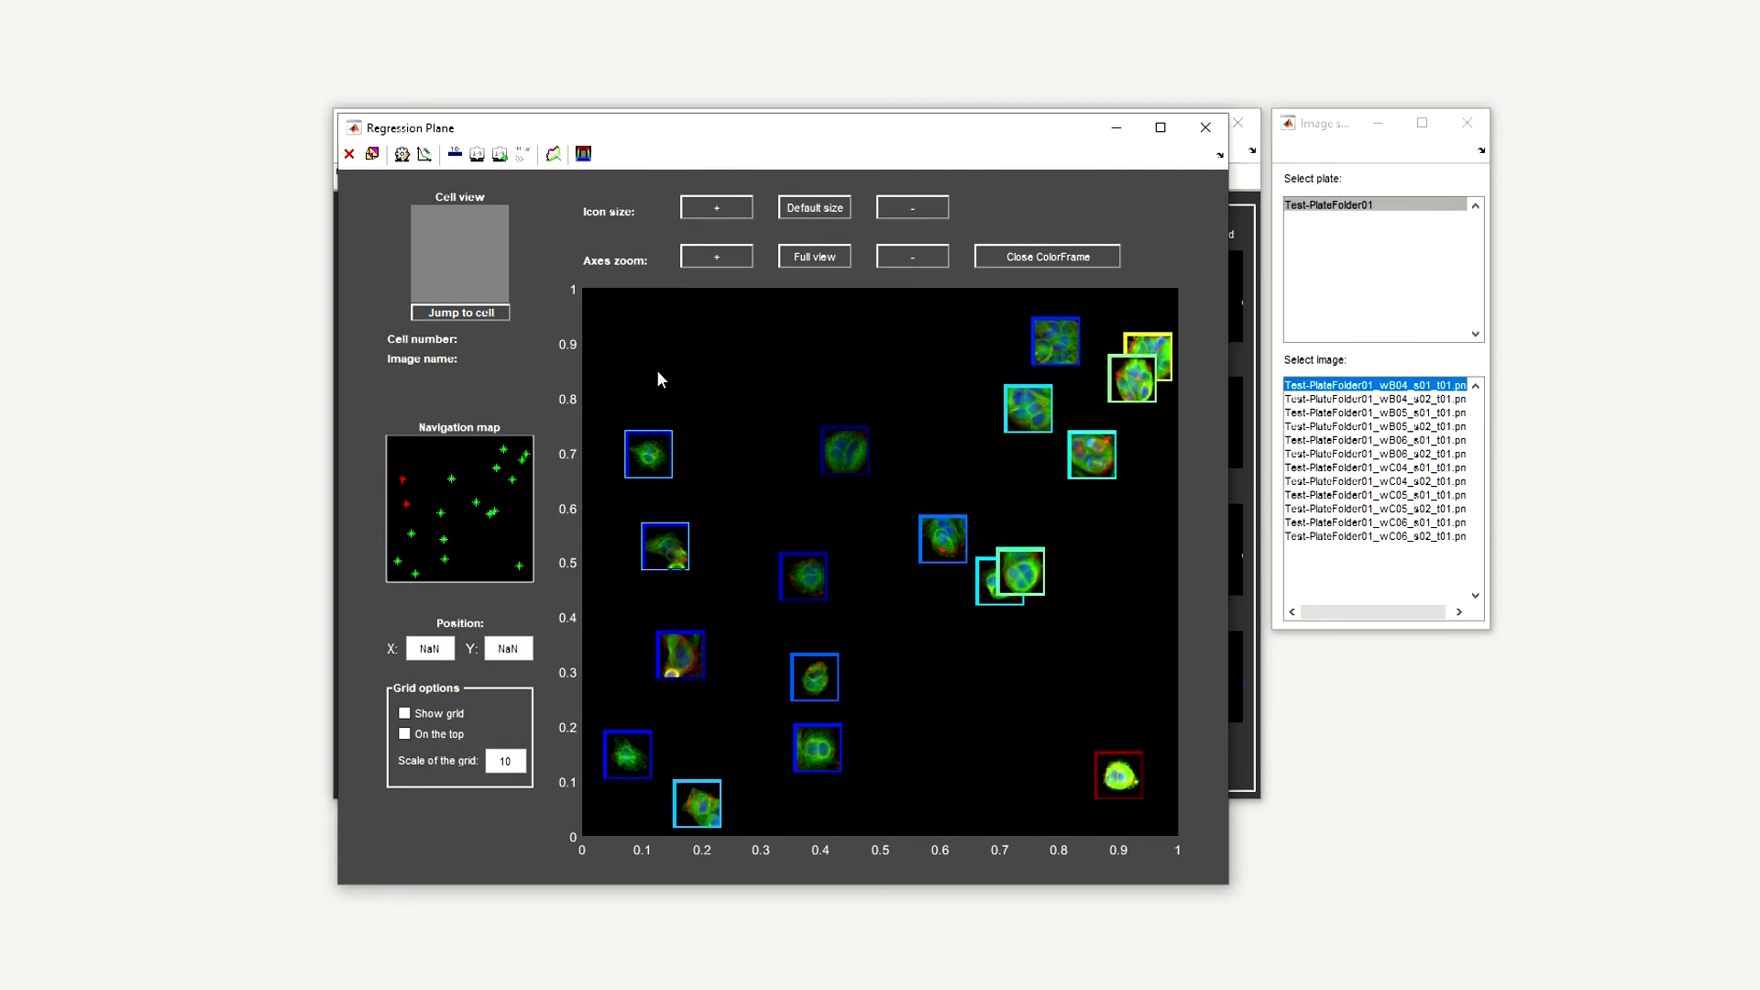
# Apply a narrower color frame range with the upper limit lowered to about 0.245 on the distribution, then close the color frames.
pyautogui.click(583, 154)
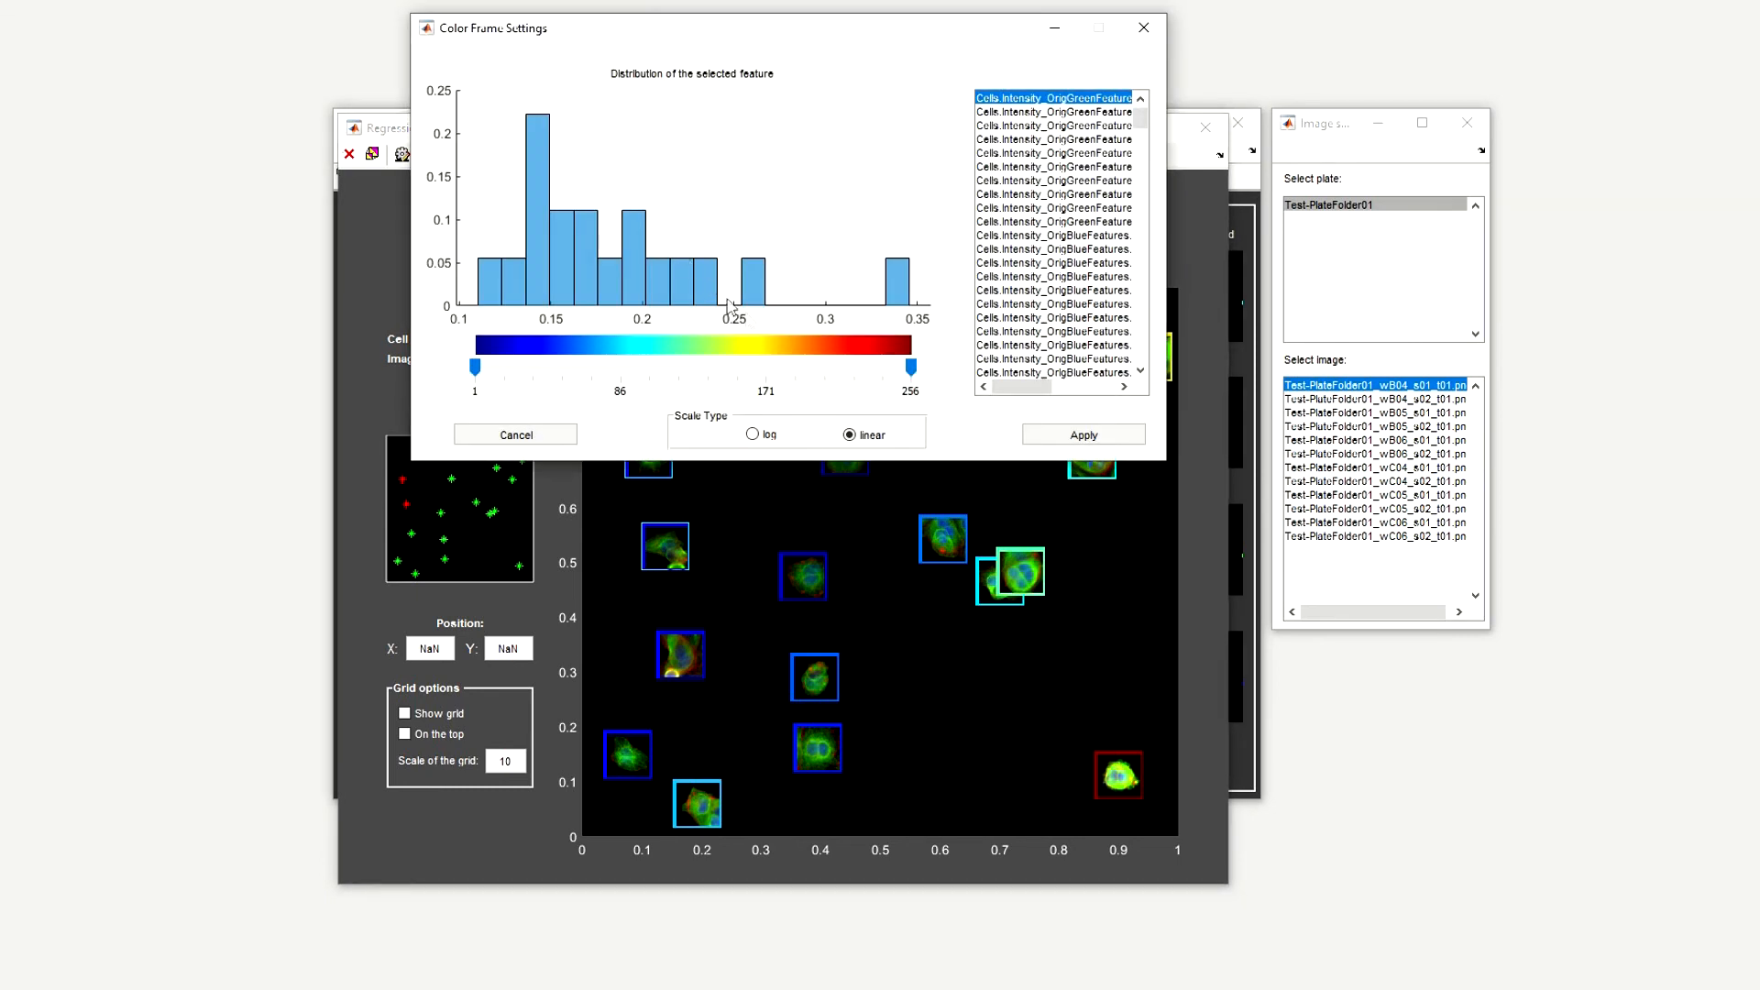
pyautogui.moveTo(912, 372); pyautogui.dragTo(727, 374)
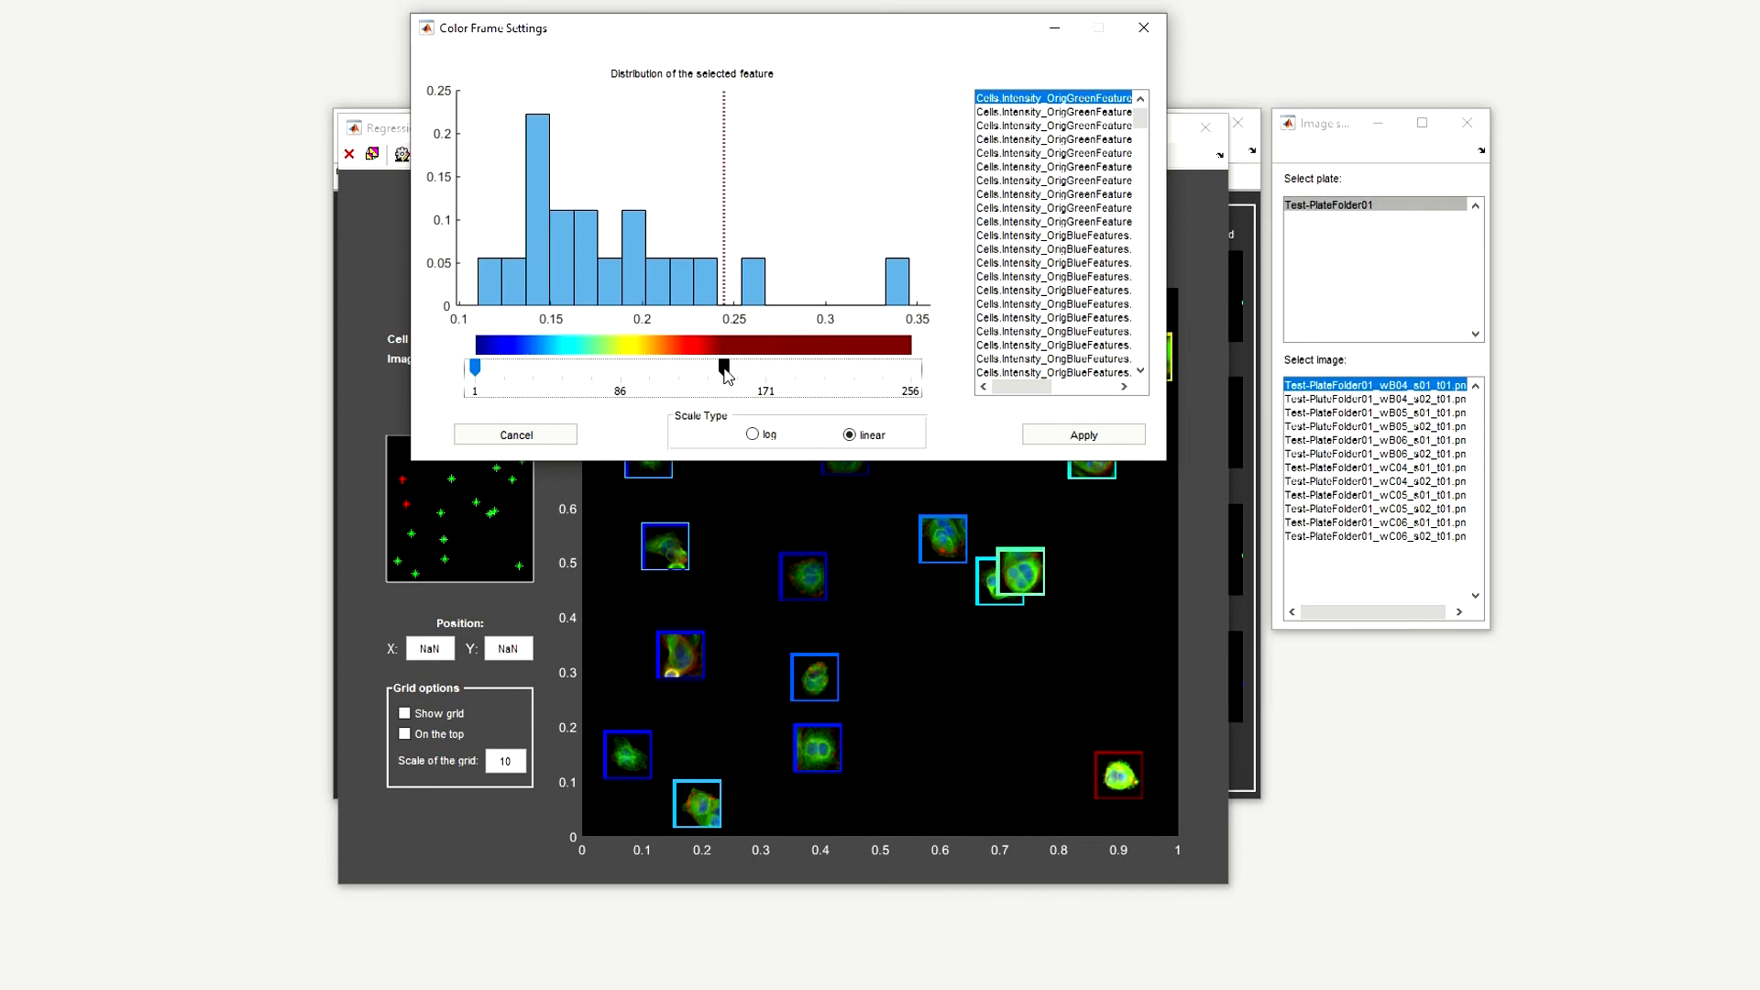
pyautogui.click(1072, 438)
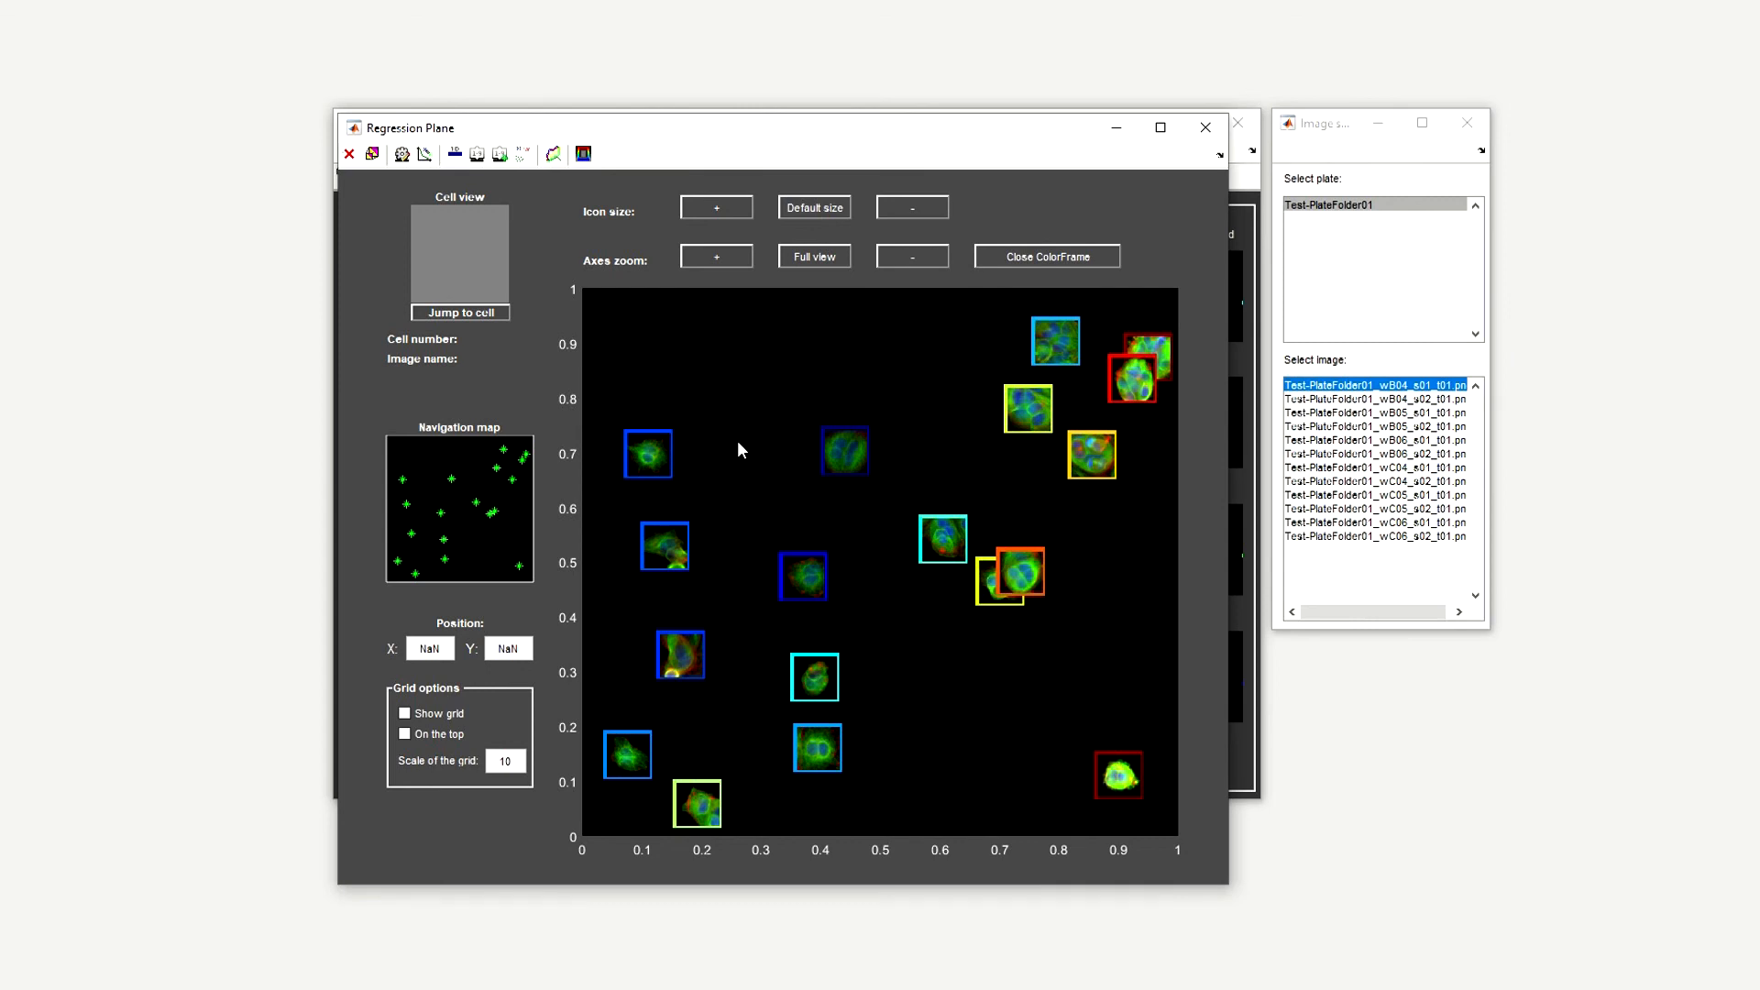
pyautogui.click(1021, 256)
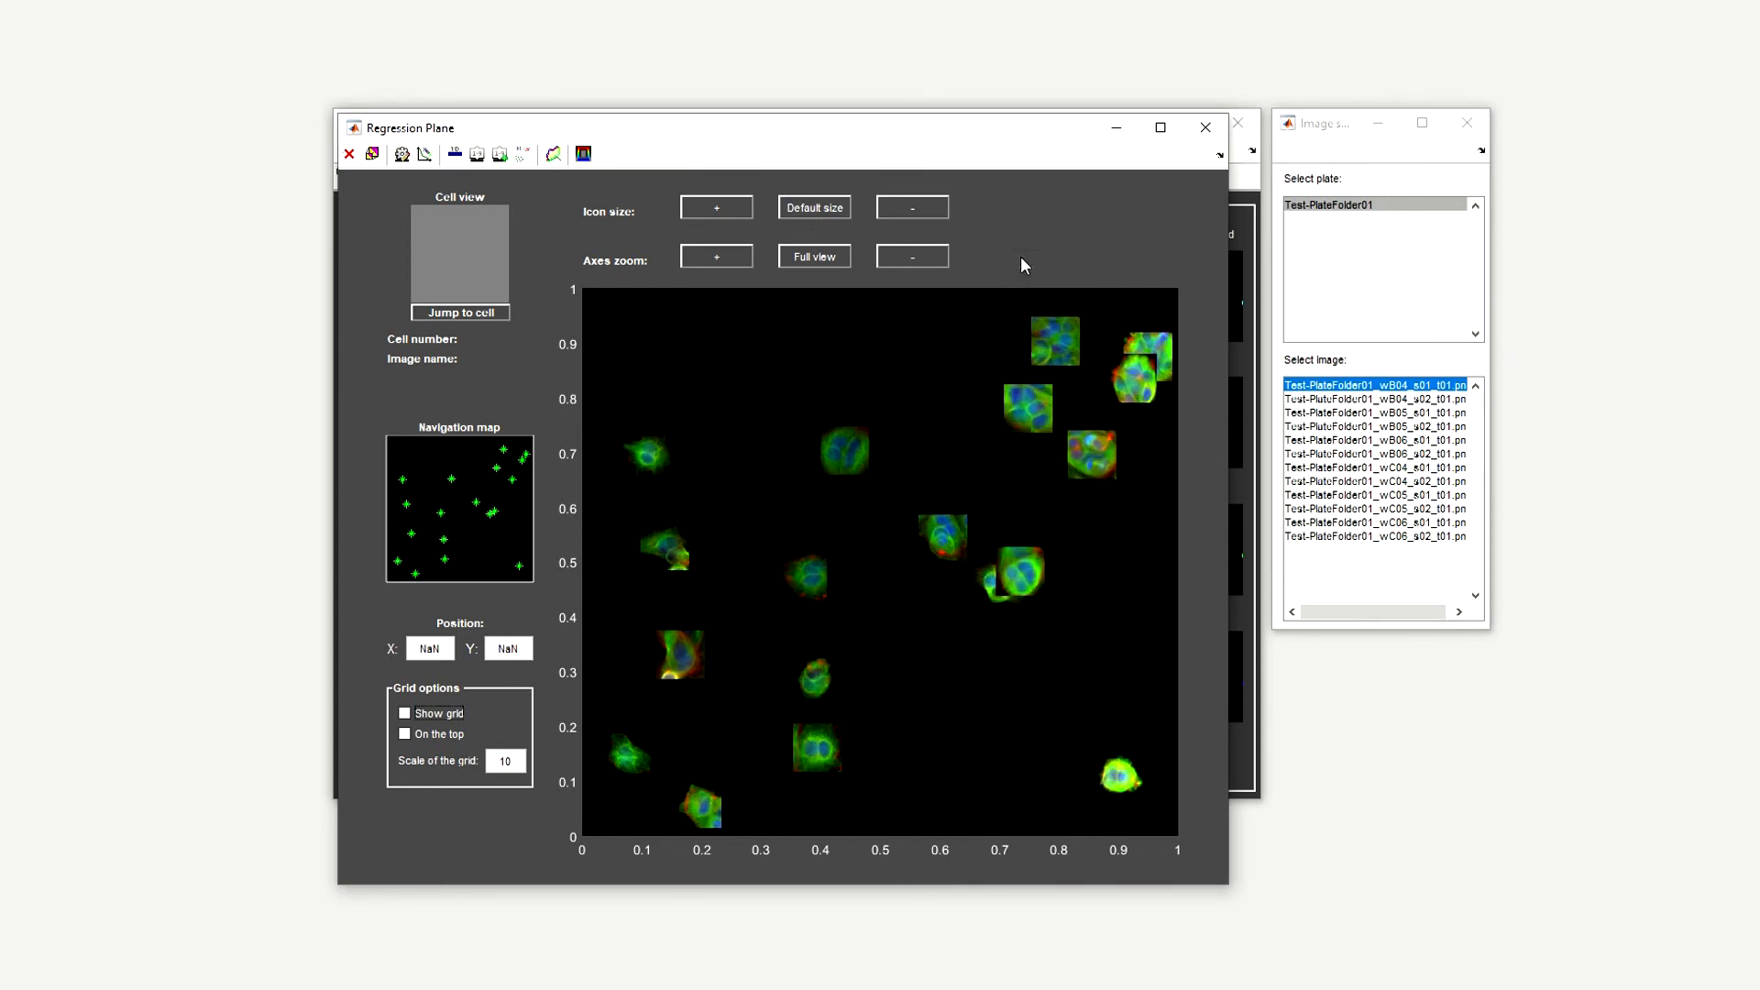